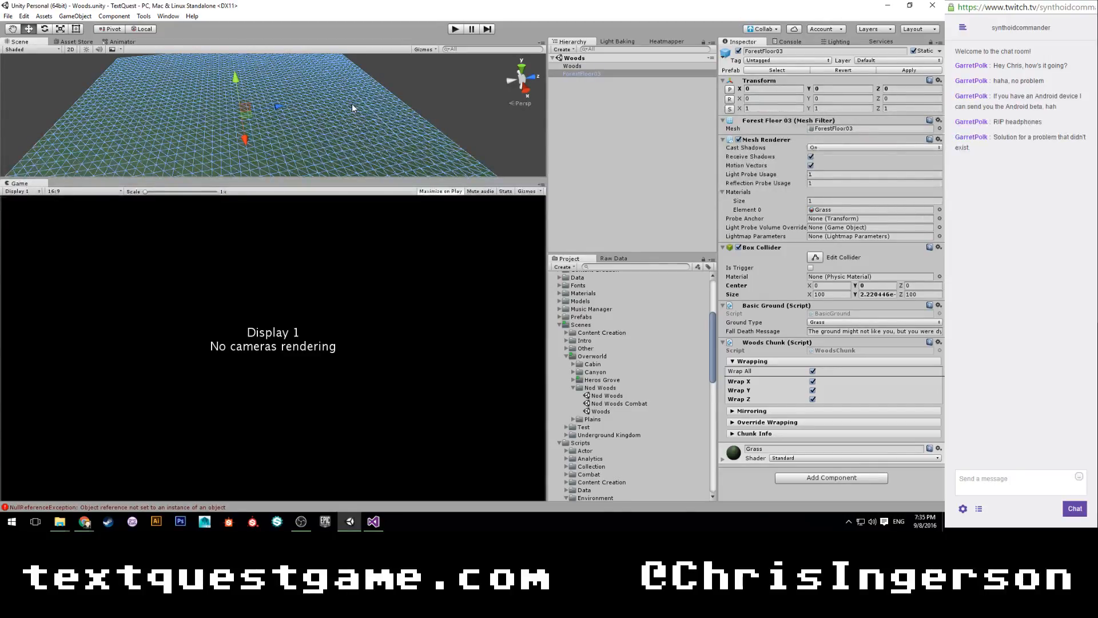
Step: Clear the logged error from the console and return to the object properties view
left_click(605, 146)
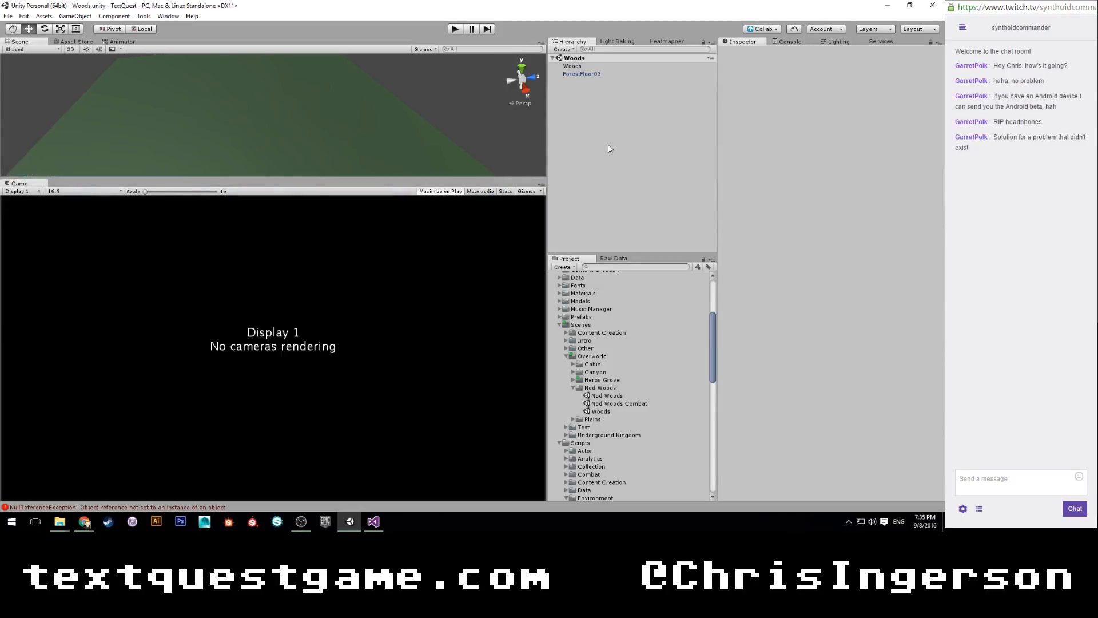
left_click(799, 40)
left_click(730, 50)
left_click(739, 42)
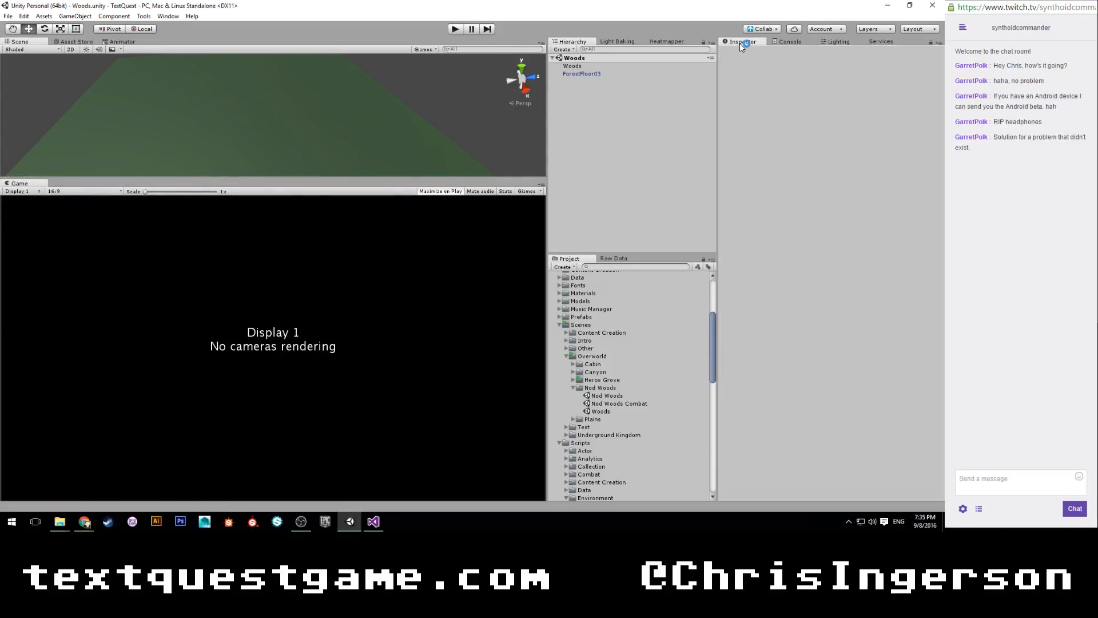
scroll(334, 150, "up", 3)
scroll(307, 131, "down", 6)
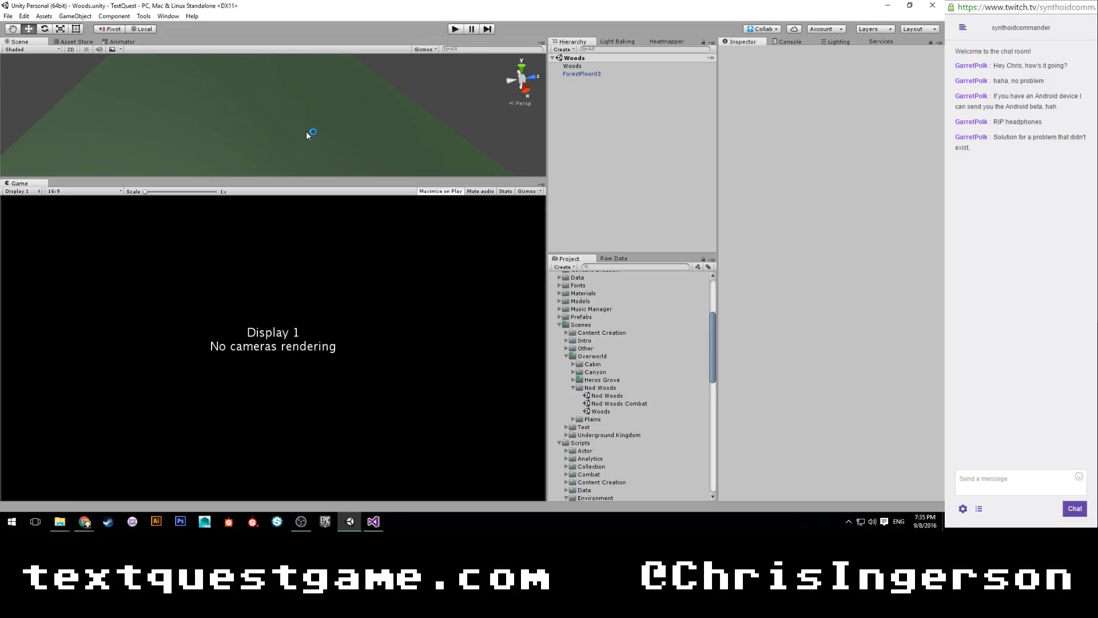
middle_click_drag(297, 126, 318, 127)
scroll(309, 128, "up", 3)
left_click_drag(309, 128, 389, 89, "alt")
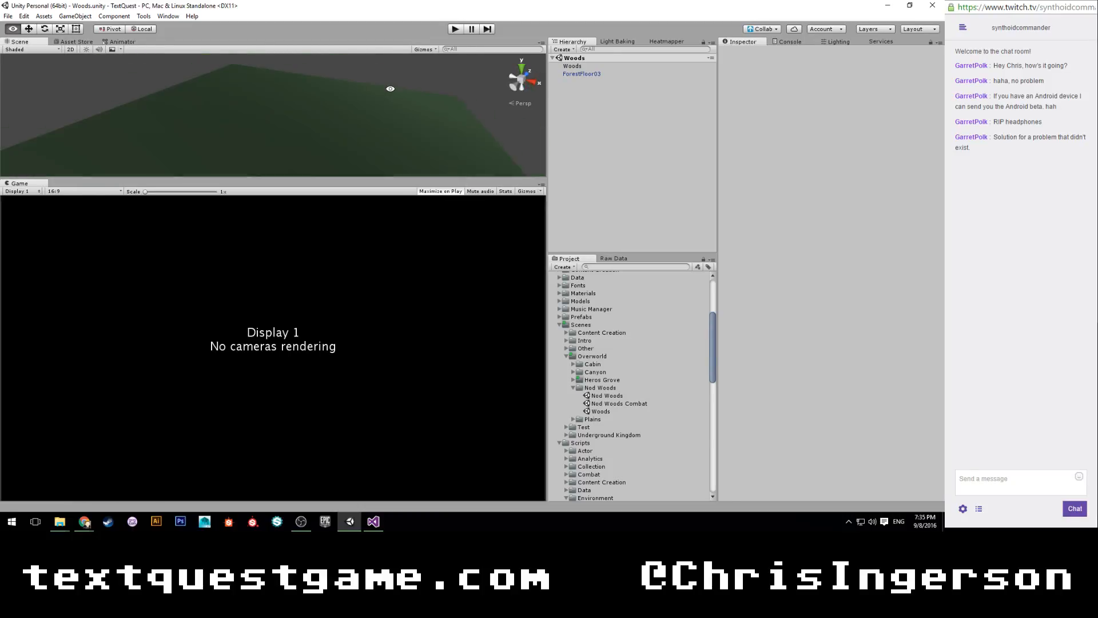
scroll(352, 118, "up", 2)
scroll(351, 118, "down", 3)
Step: Delete the ForestFloor03 object from the Woods scene and save the scene
left_click(575, 75)
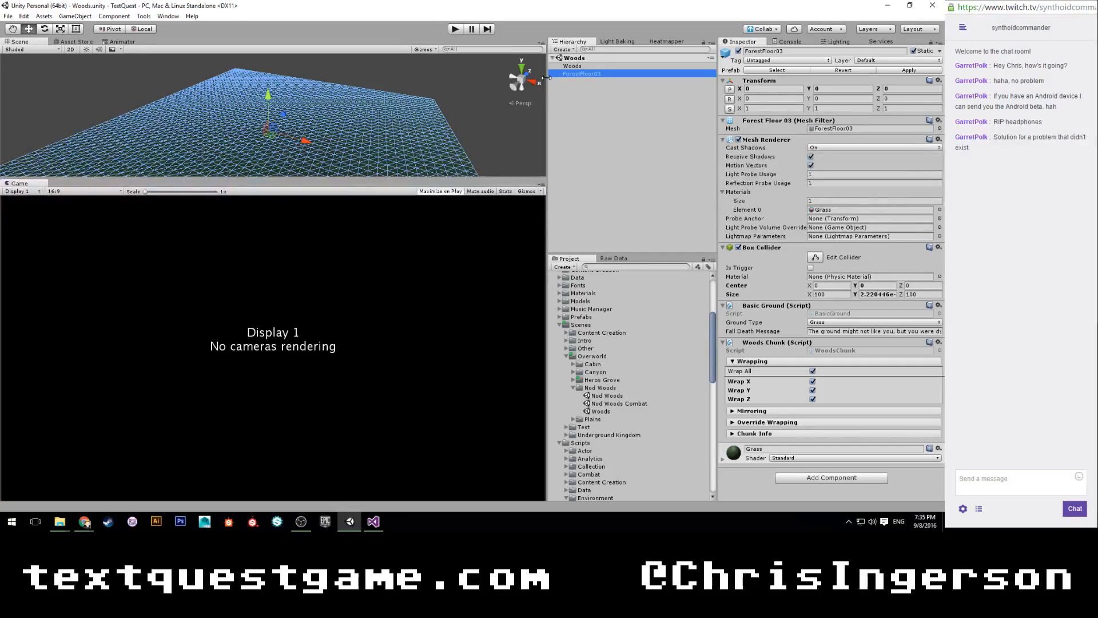
left_click(599, 94)
left_click(594, 76)
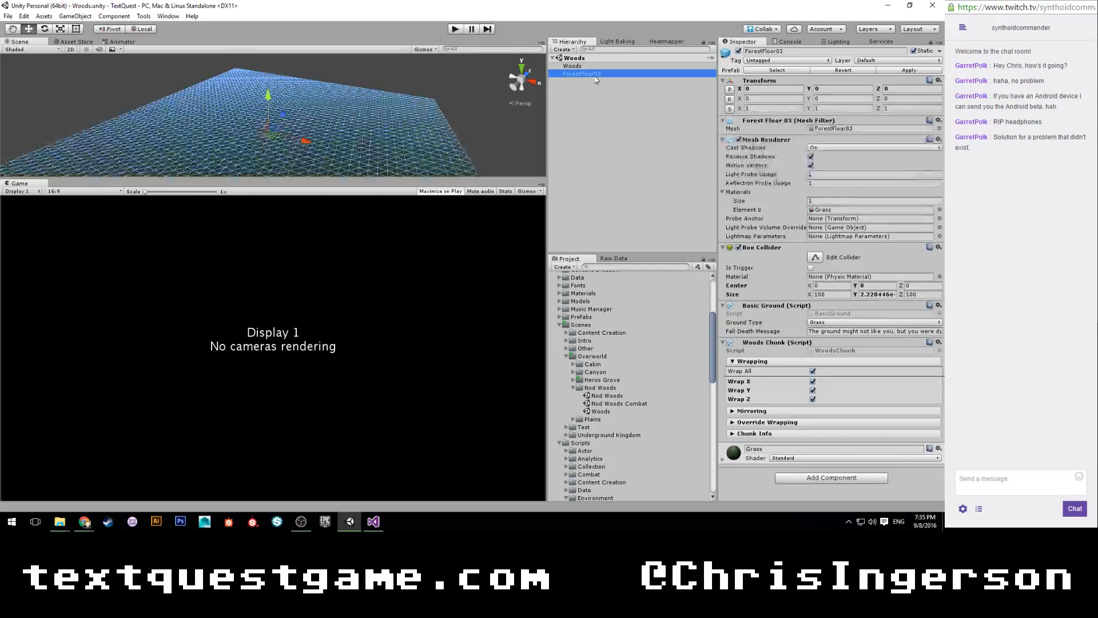
key("Delete")
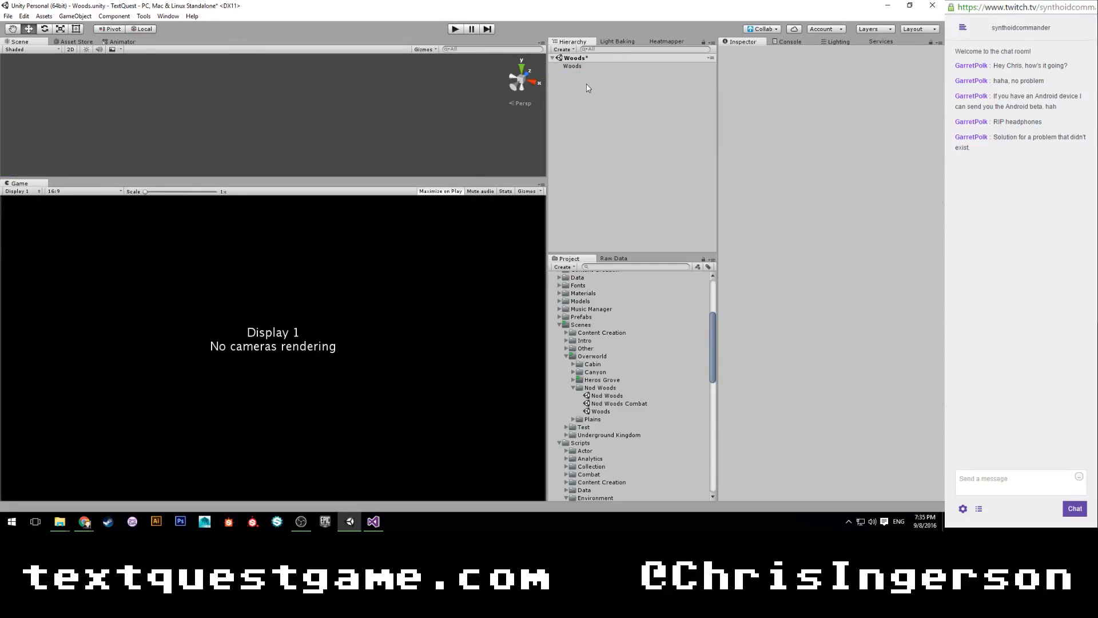
key("ctrl+s")
Step: Add a 3D plane at the root of the Woods scene
left_click(578, 67)
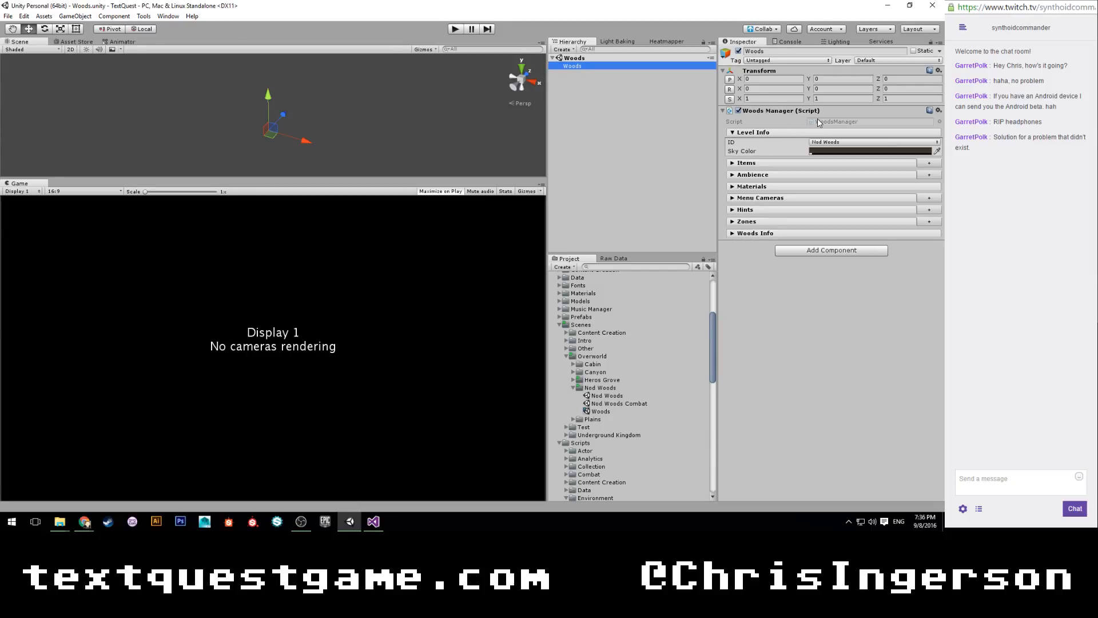
left_click(629, 119)
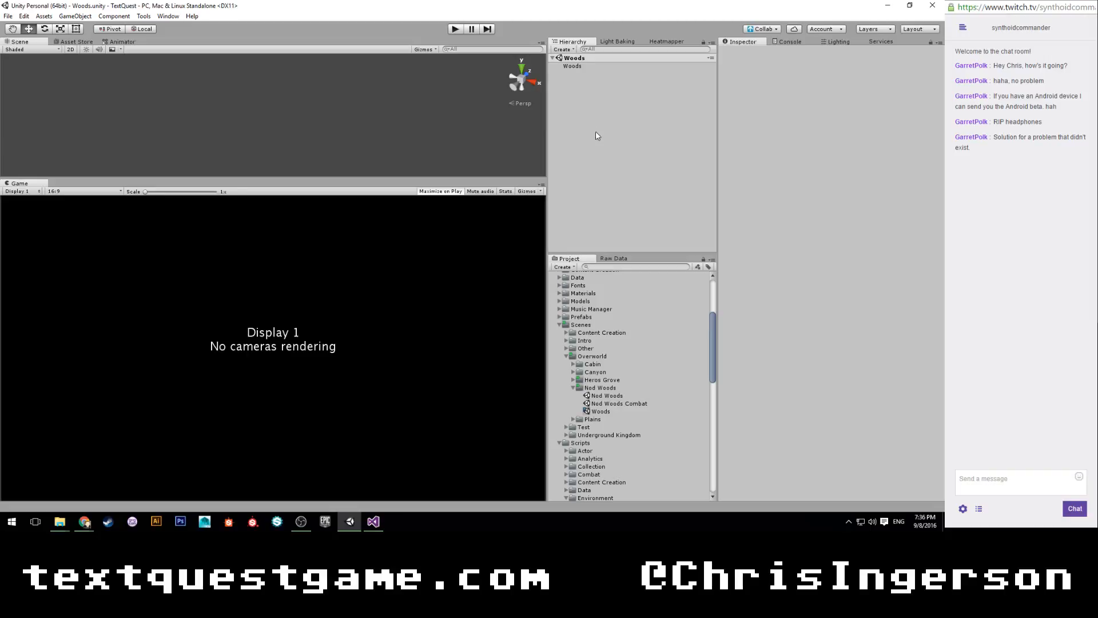
right_click(615, 80)
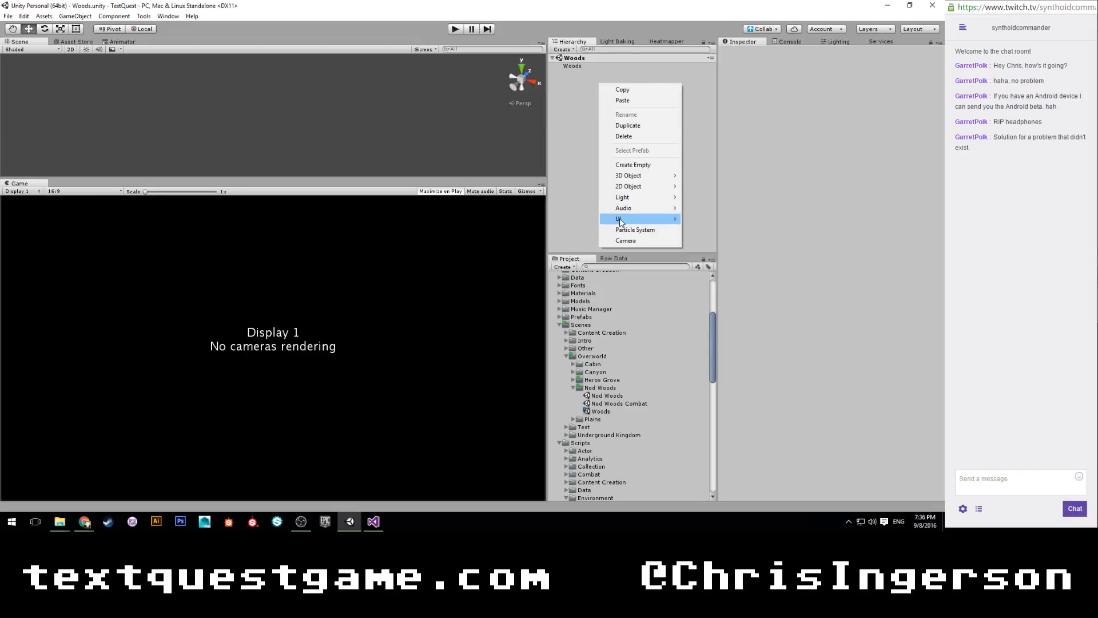
mouse_move(649, 181)
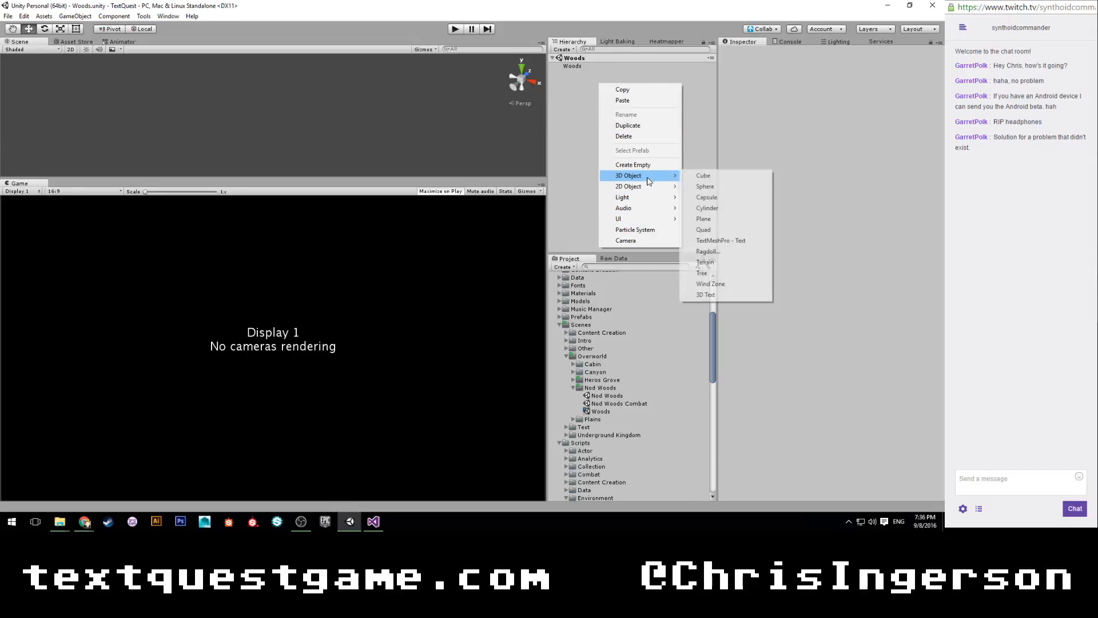
left_click(712, 218)
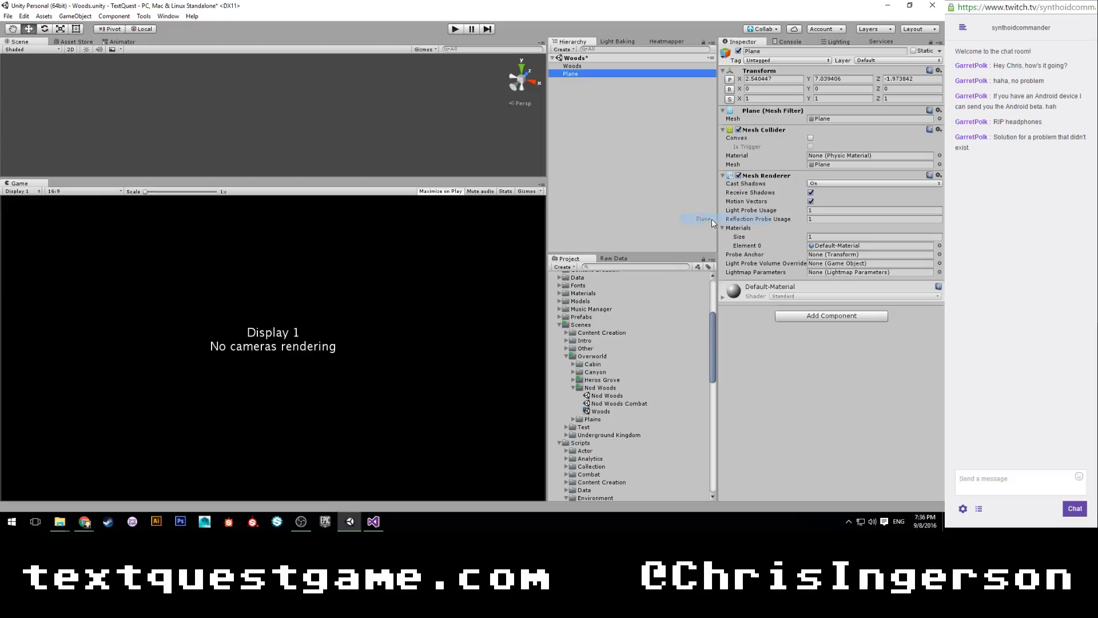
Step: Add a directional light at the root of the Woods scene
left_click(574, 105)
right_click(588, 99)
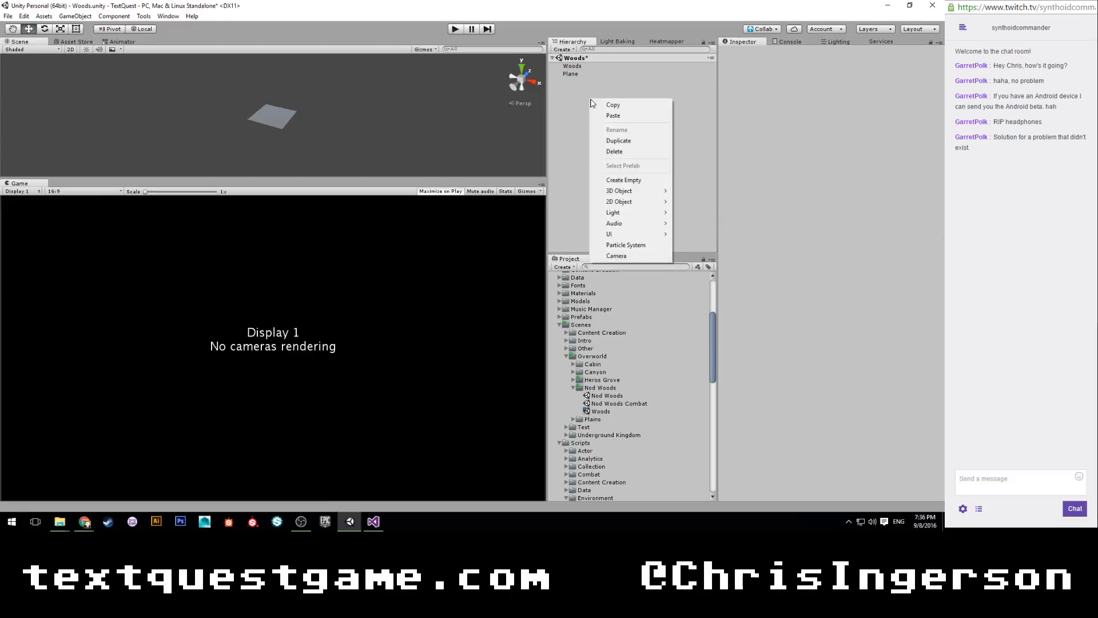
key("Escape")
right_click(591, 102)
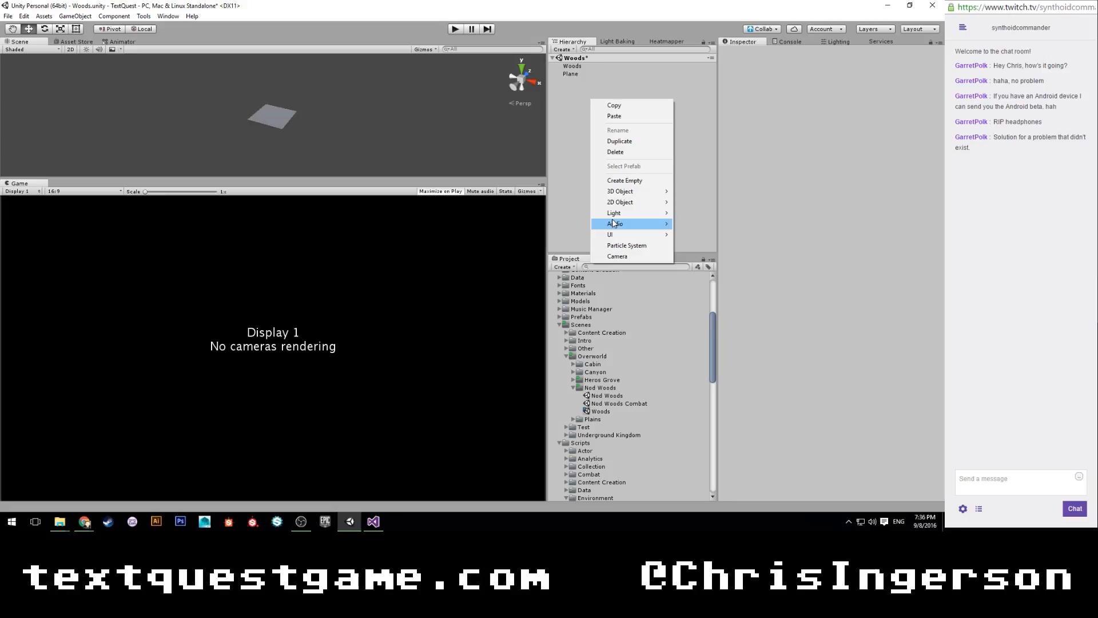
mouse_move(620, 213)
left_click(708, 214)
scroll(327, 104, "up", 3)
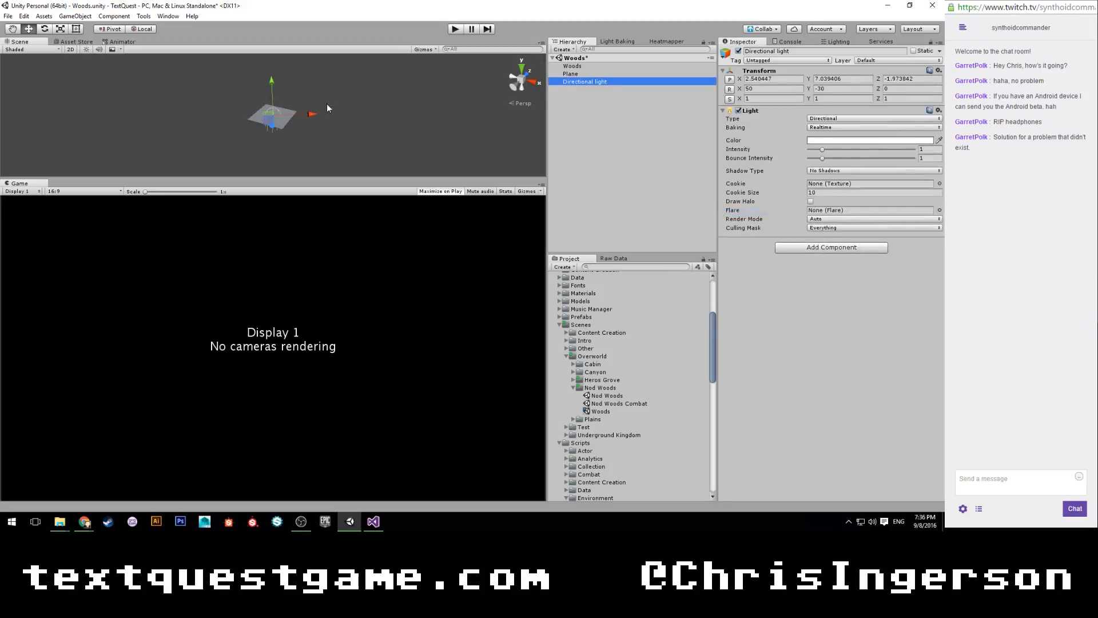
scroll(307, 112, "up", 2)
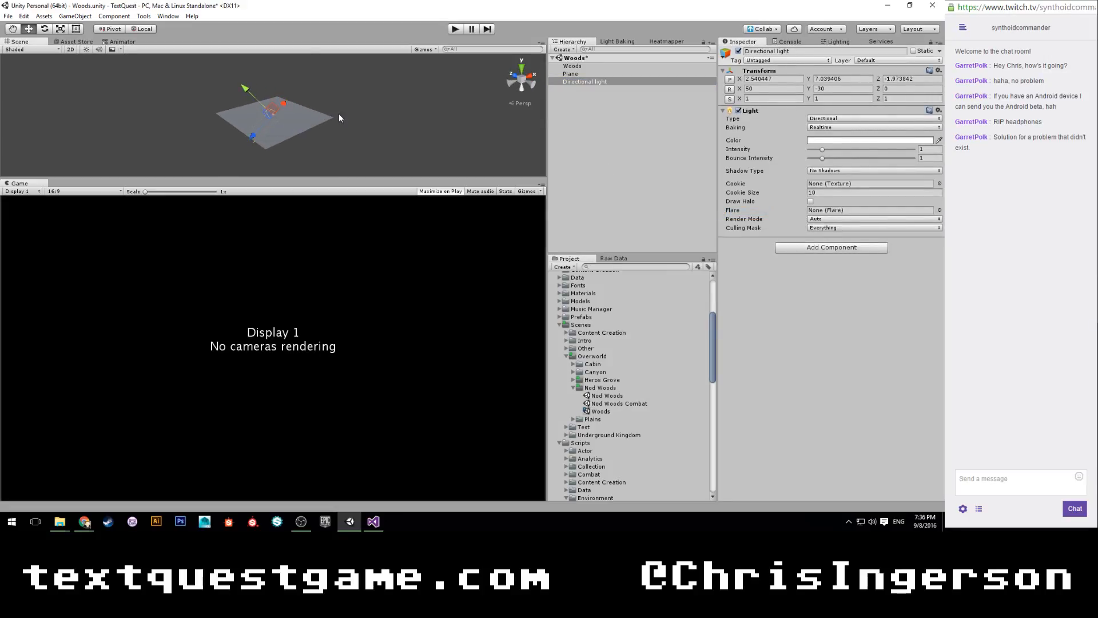
scroll(301, 110, "down", 4)
scroll(303, 105, "down", 2)
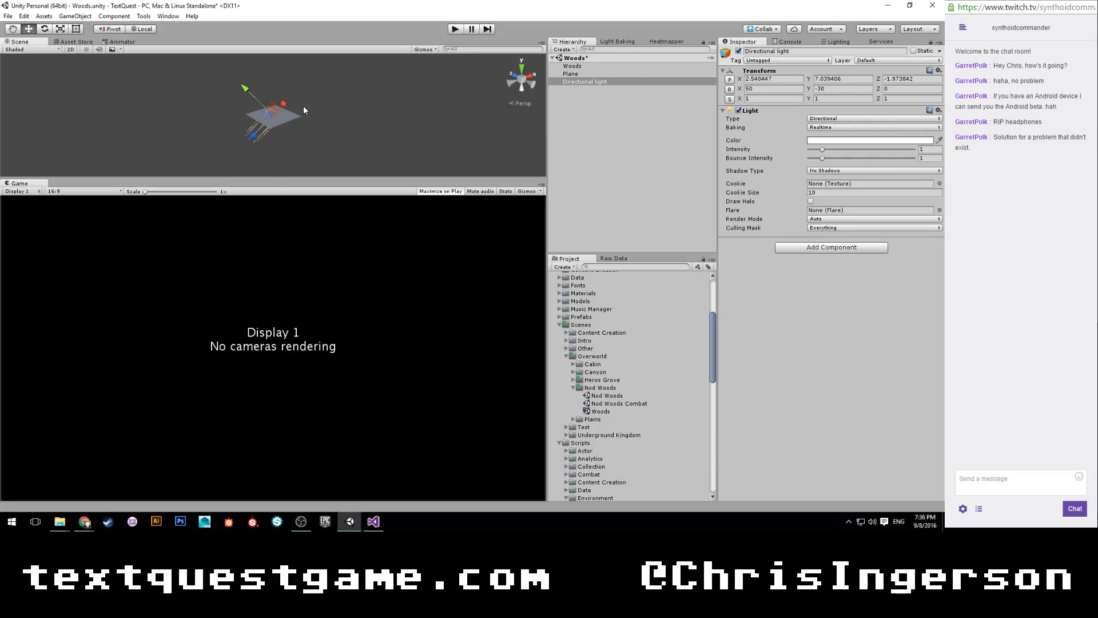
scroll(304, 105, "up", 4)
left_click_drag(304, 96, 165, 116, "alt")
left_click(556, 112)
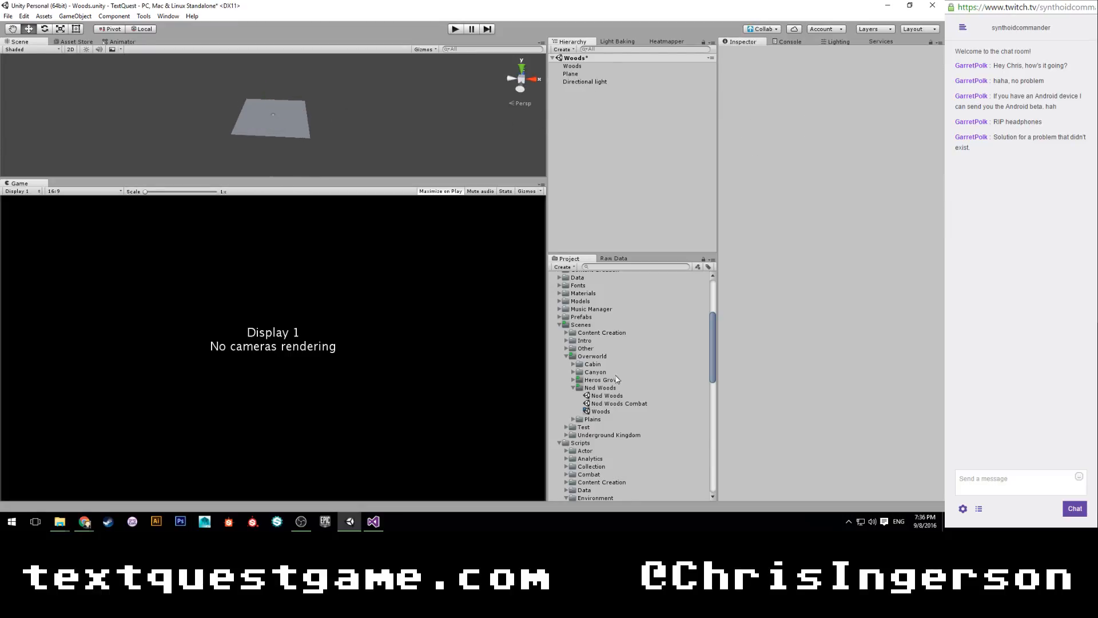
Step: Create a folder named Test inside the Nod Woods scenes folder
right_click(594, 389)
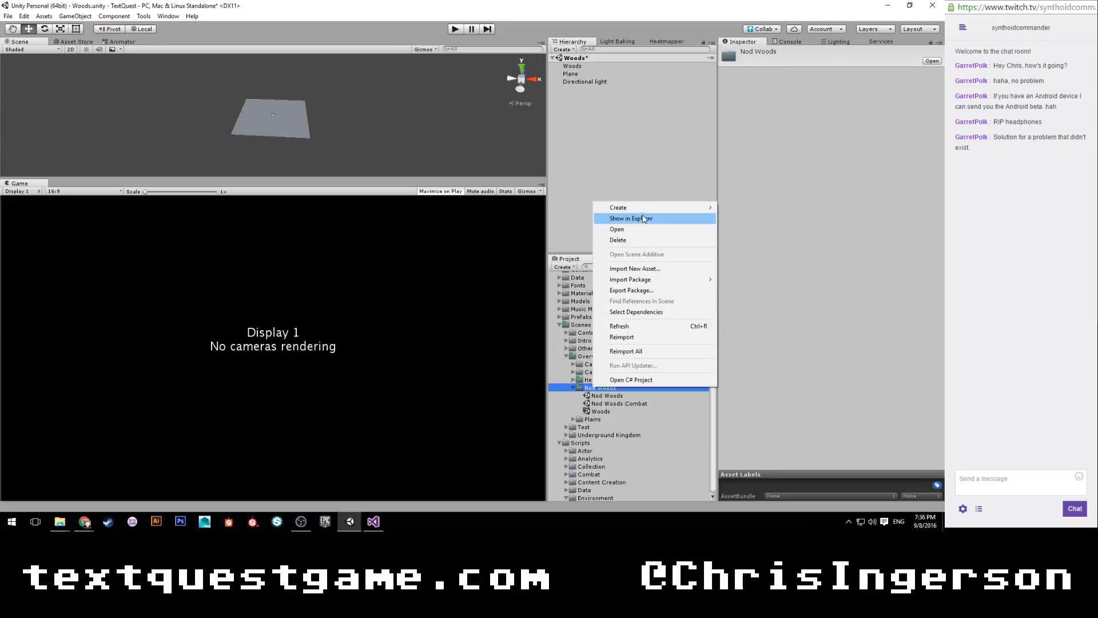
mouse_move(650, 209)
left_click(745, 188)
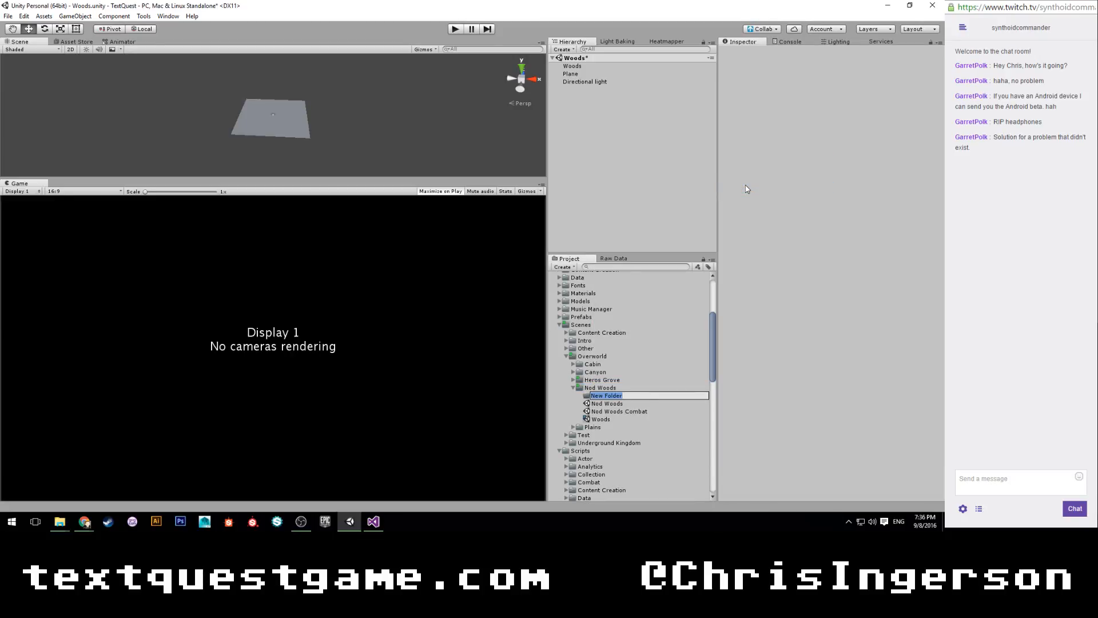
type("Test")
key("Return")
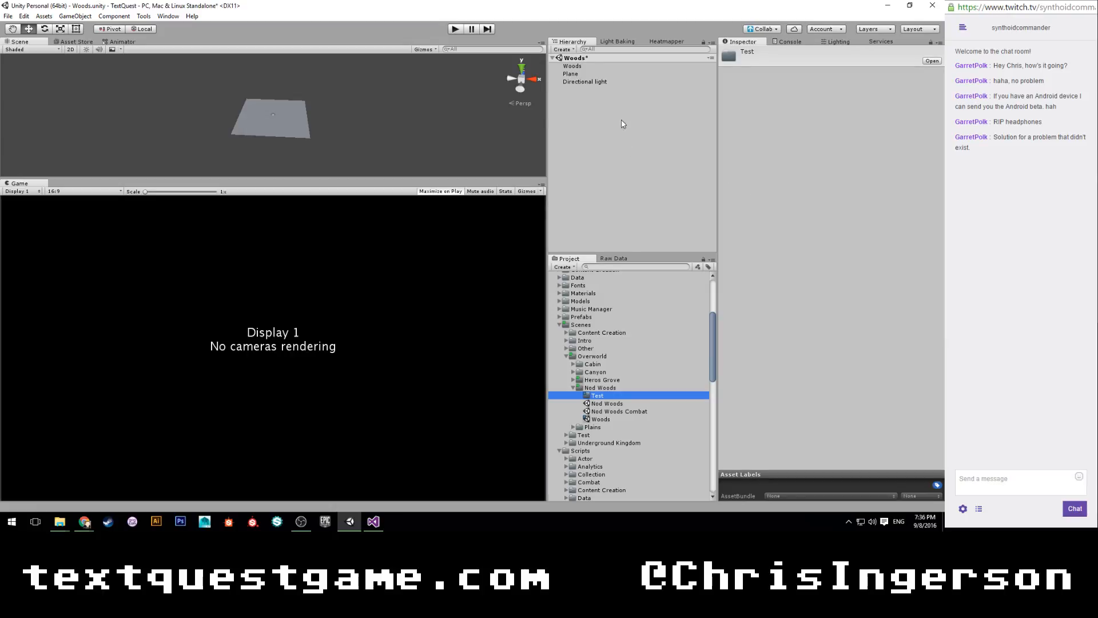
Step: Select the plane and save the Woods scene
left_click(599, 102)
left_click(594, 74)
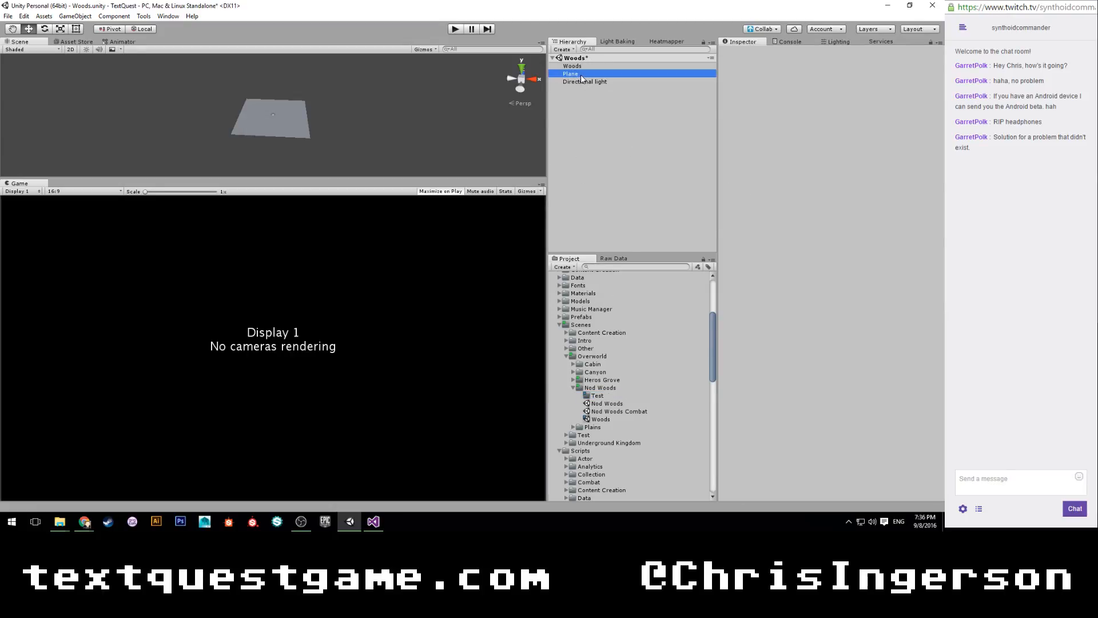
key("ctrl+s")
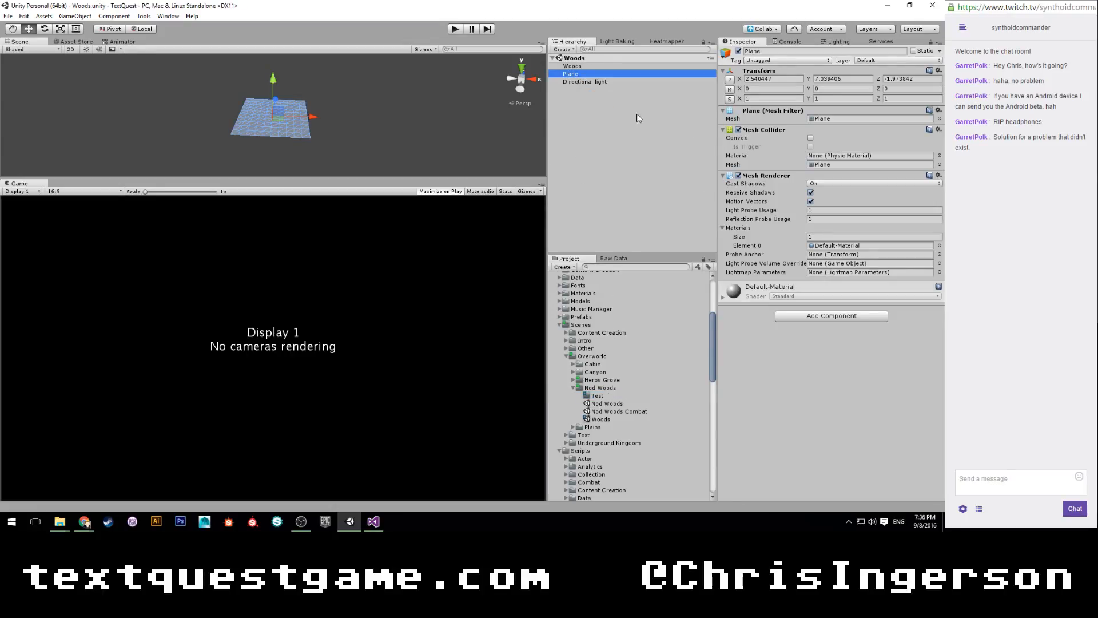
Step: Add the Woods Chunk script component to the plane
left_click(791, 316)
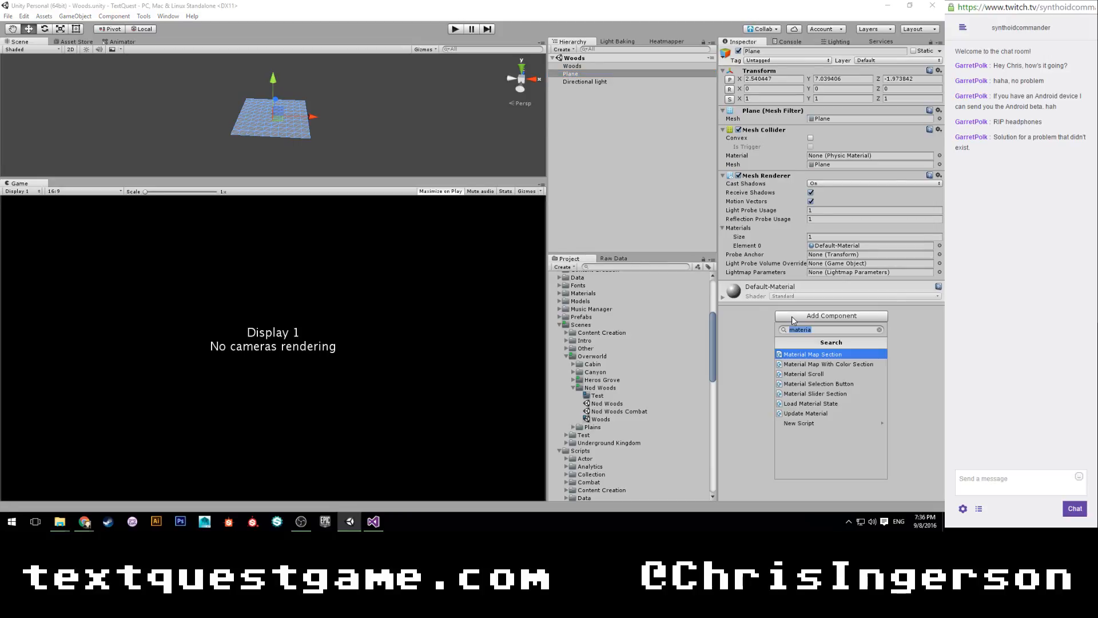
key("BackSpace")
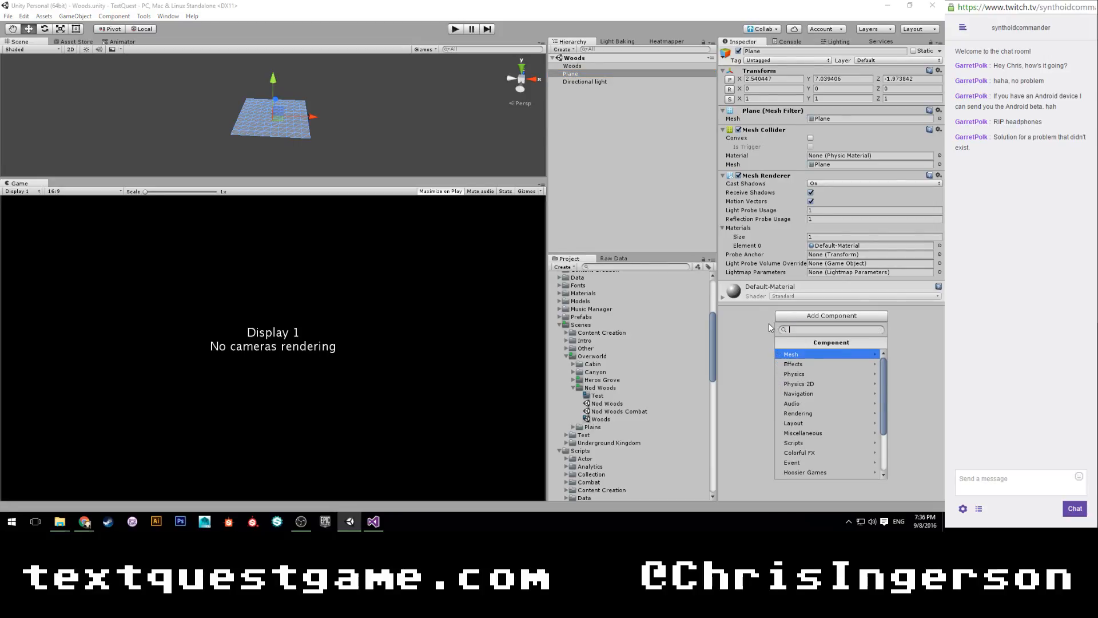
type("woods")
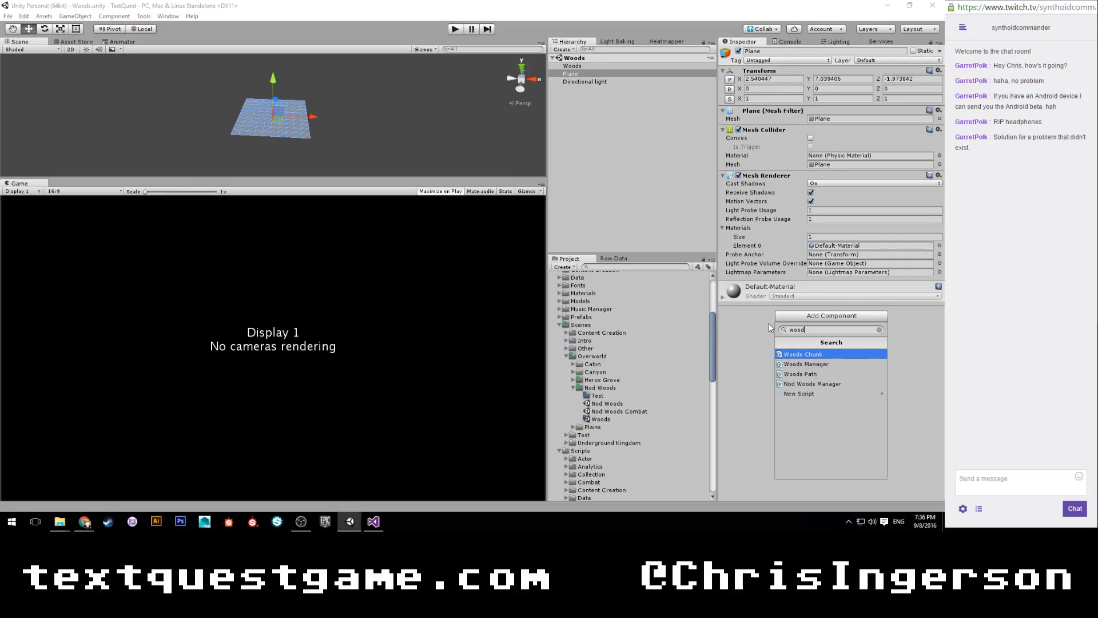
key("Return")
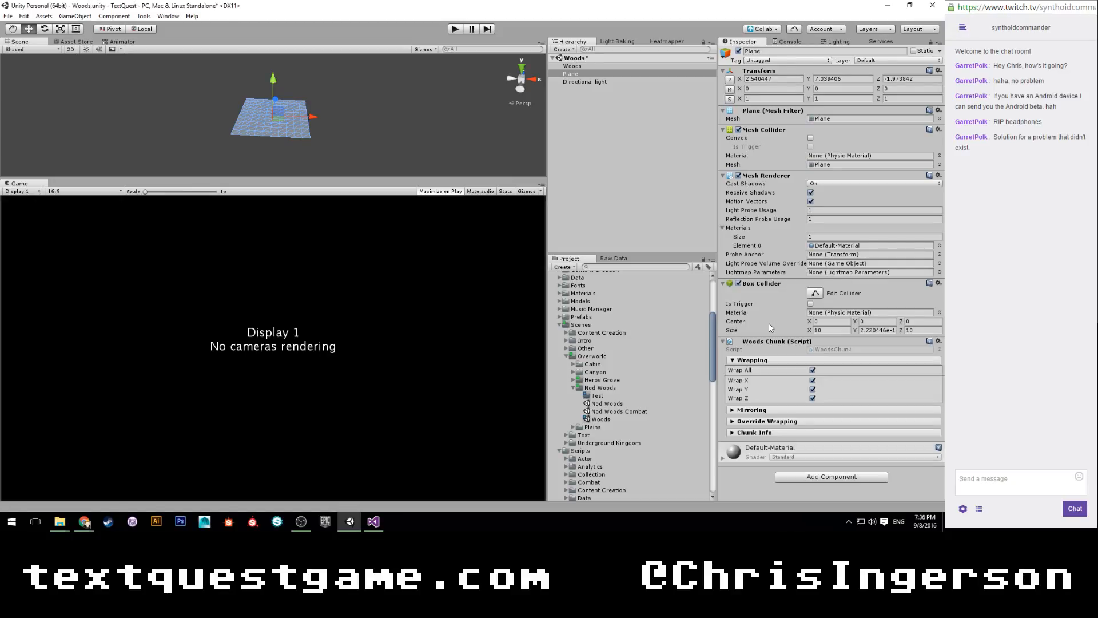
Step: Set the ID in the Woods Chunk component's Chunk Info to Empty
left_click(749, 432)
scroll(738, 430, "down", 1)
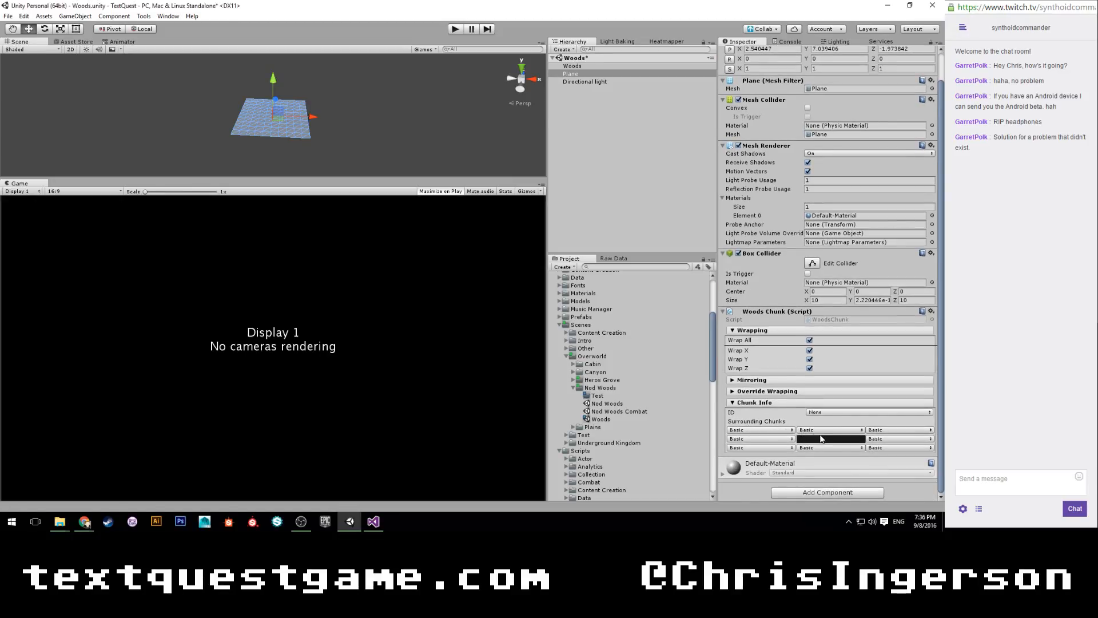
left_click(823, 414)
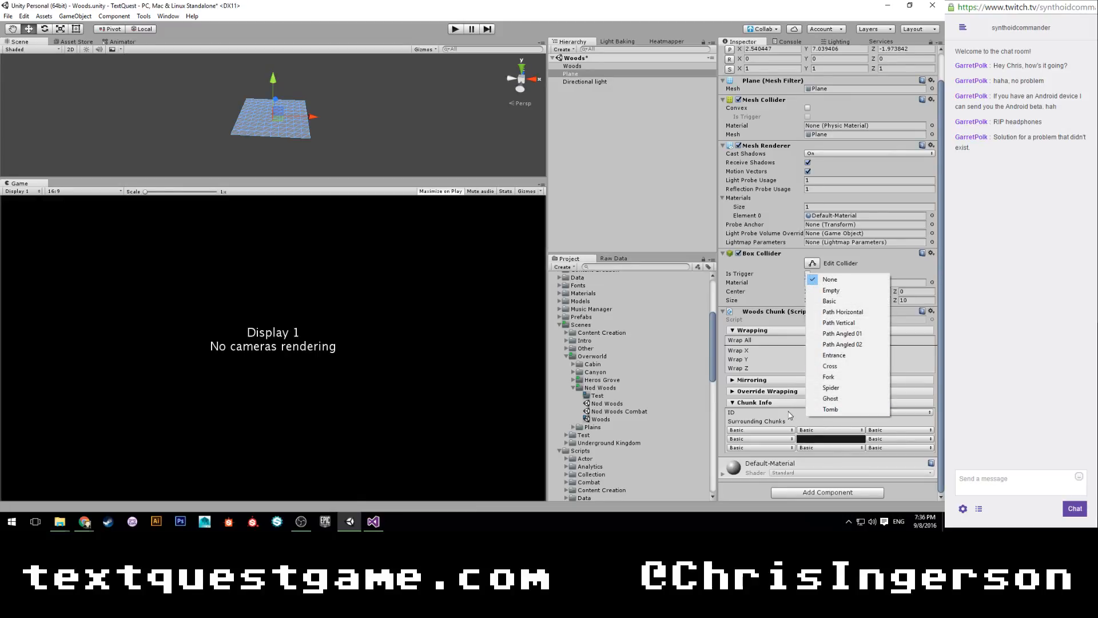
left_click(821, 293)
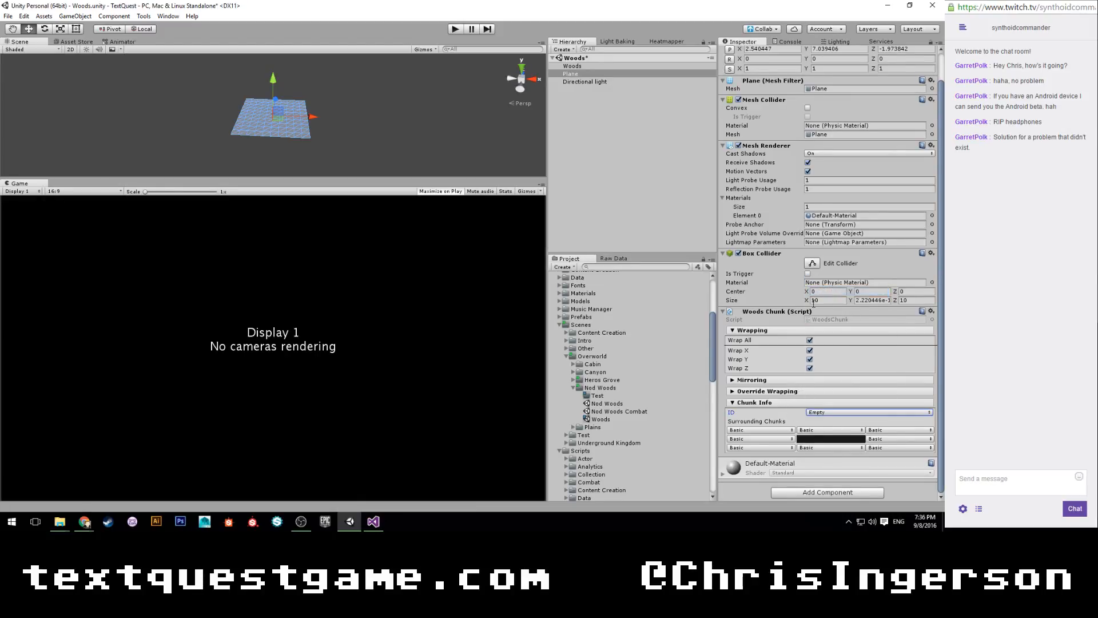
Step: Review the Woods Chunk component's Mirroring settings and collapse them again
left_click(772, 392)
left_click(774, 391)
left_click(774, 390)
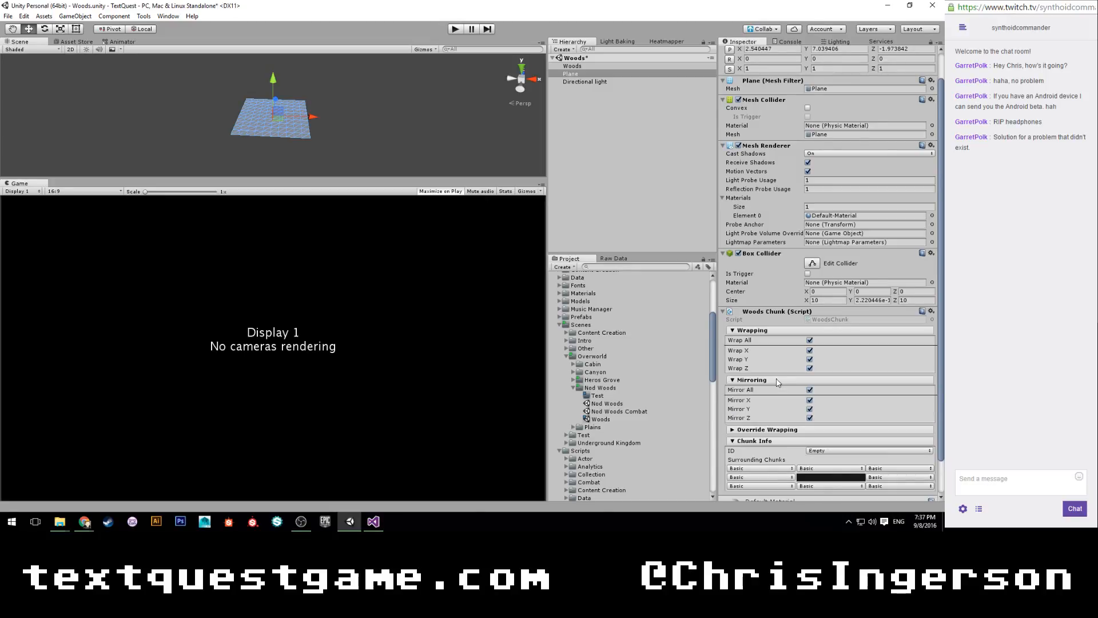
left_click(774, 391)
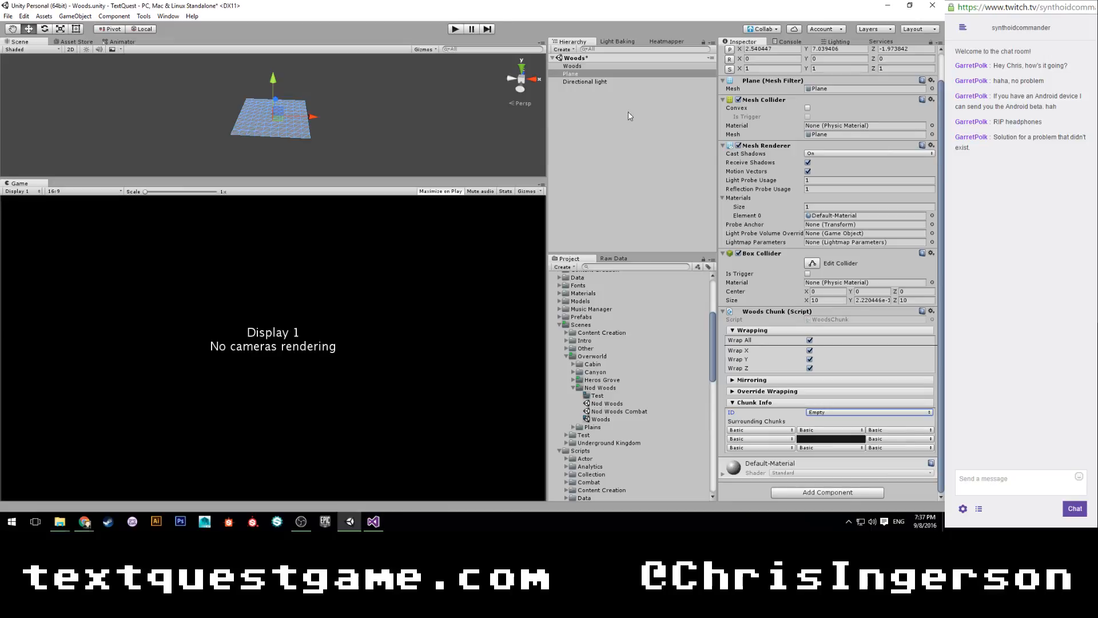
Step: Remove the Woods Chunk and Box Collider components from the plane
left_click(578, 80)
left_click(577, 75)
scroll(382, 139, "up", 5)
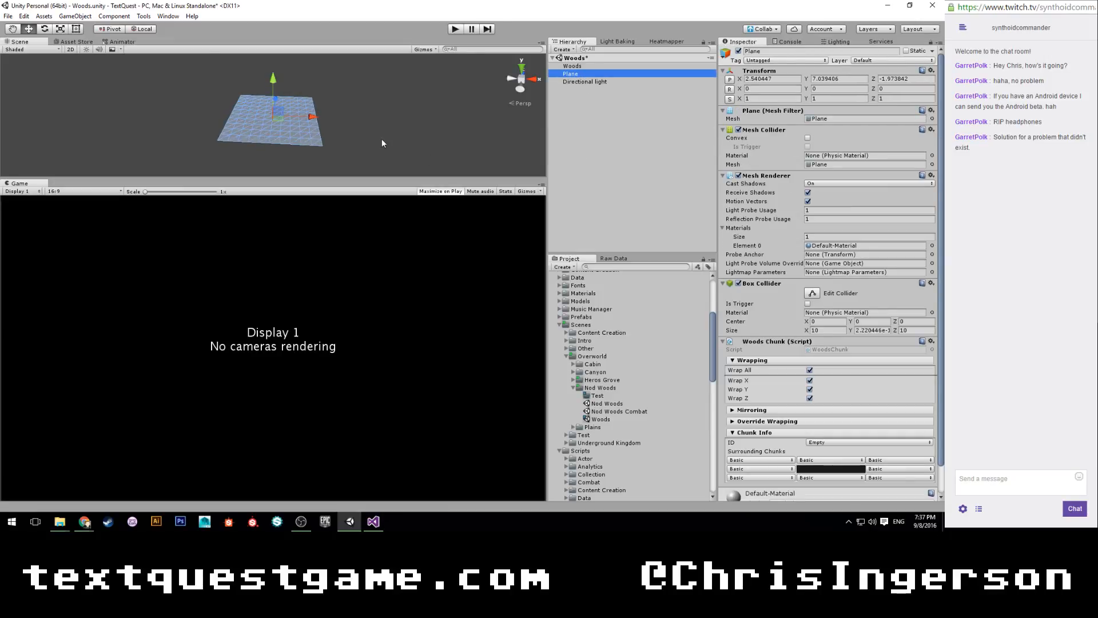
scroll(382, 139, "down", 1)
scroll(422, 116, "up", 2)
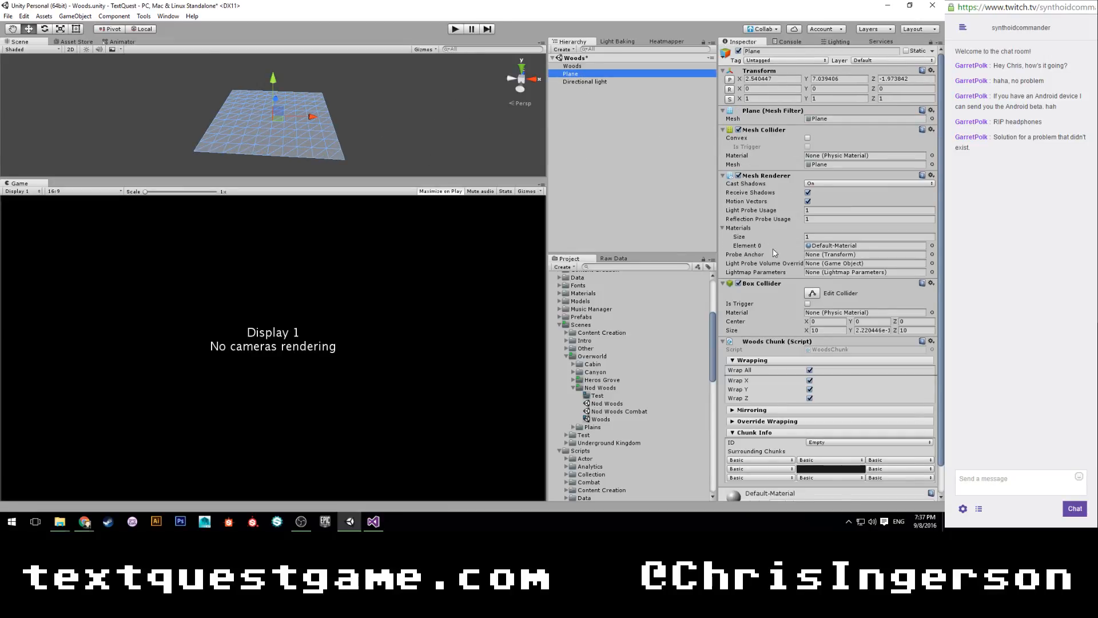
right_click(772, 341)
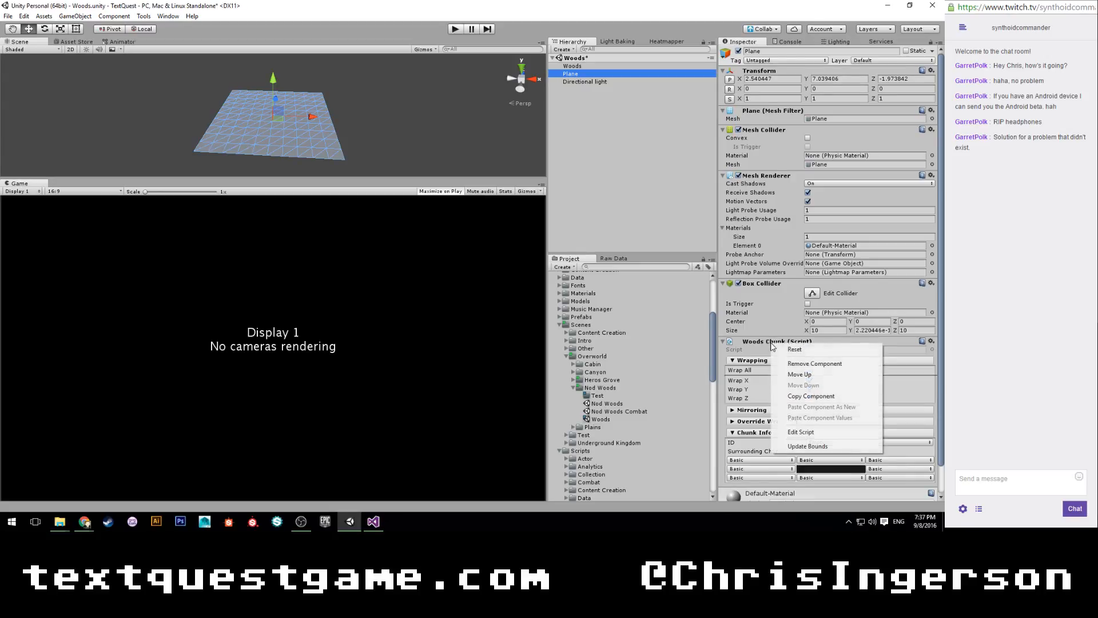
left_click(813, 363)
right_click(753, 283)
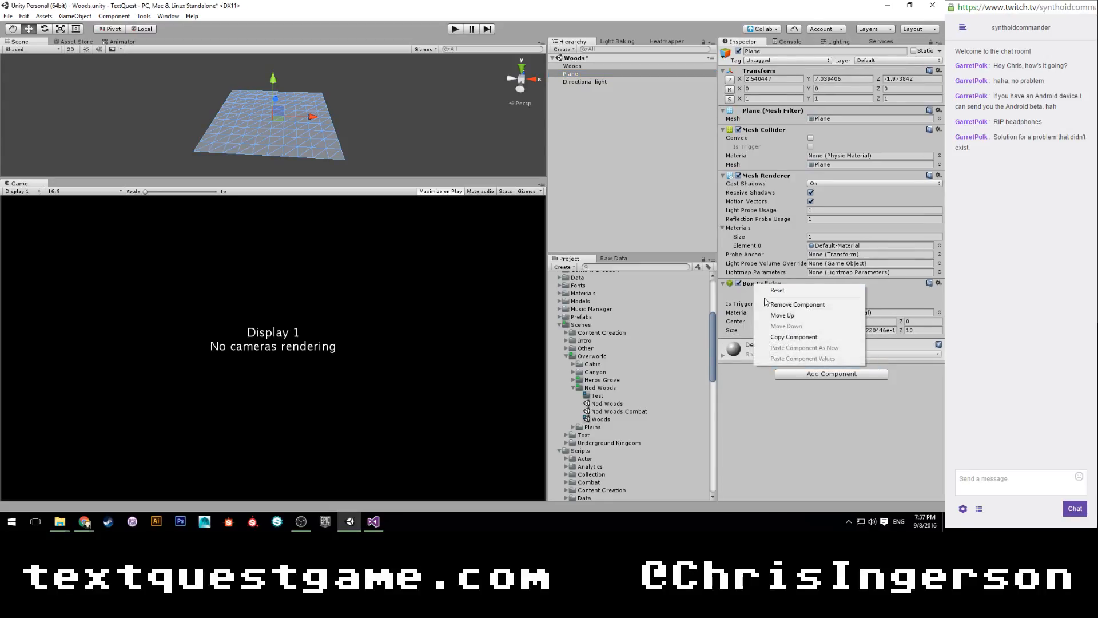
left_click(800, 304)
Step: Create an empty child object under the plane and add the Woods Chunk script component to it
left_click(572, 75)
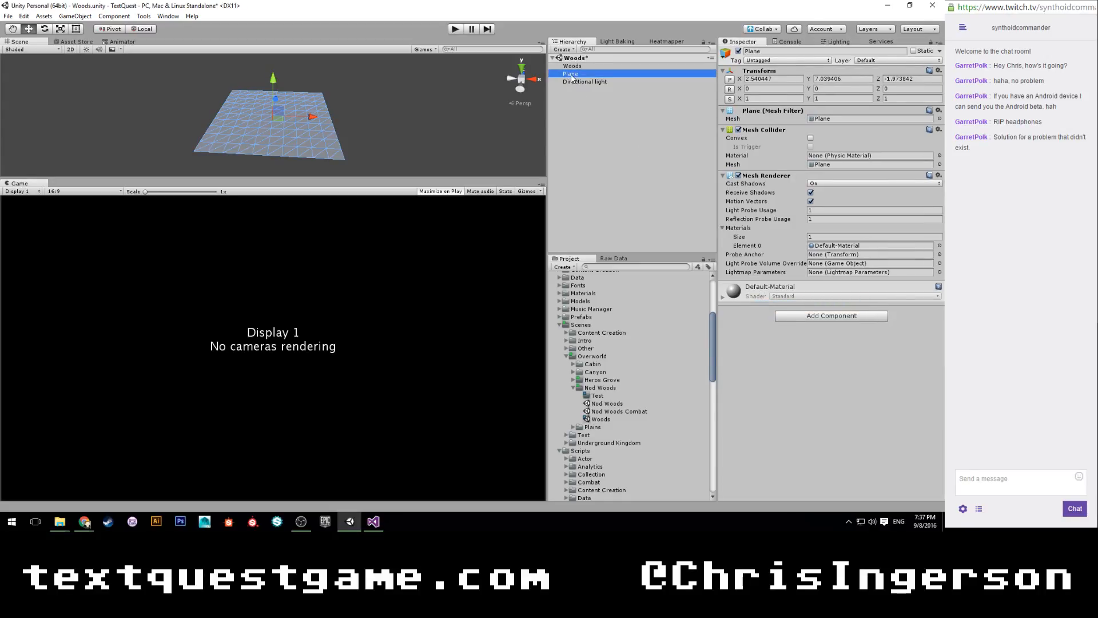
key("alt+shift+n")
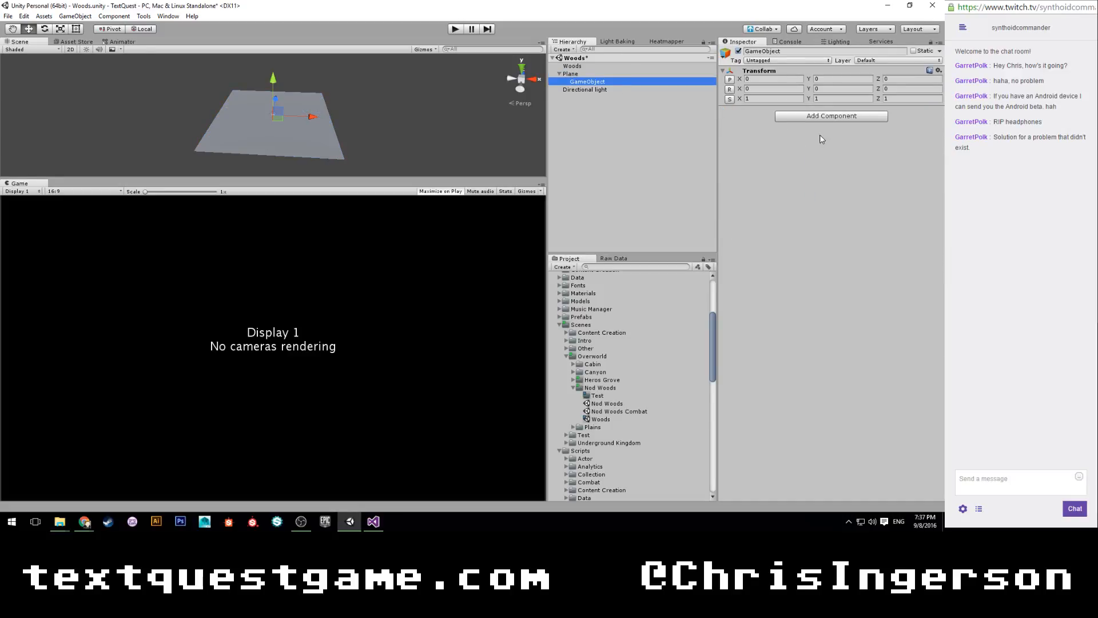
left_click(819, 116)
left_click(789, 155)
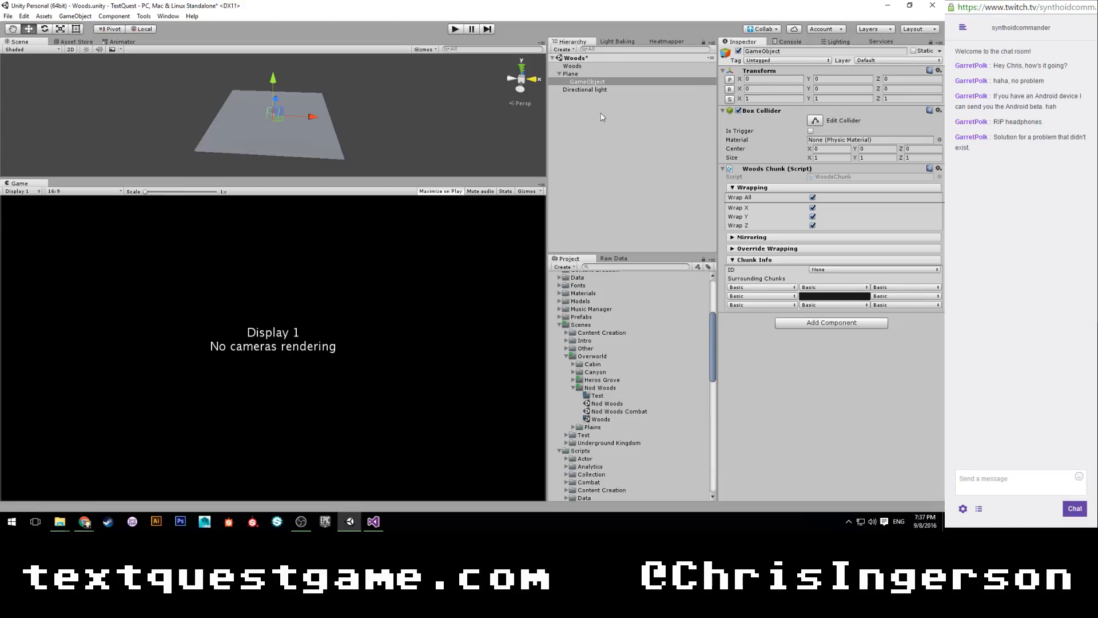
scroll(348, 133, "up", 3)
left_click_drag(411, 84, 297, 123, "alt")
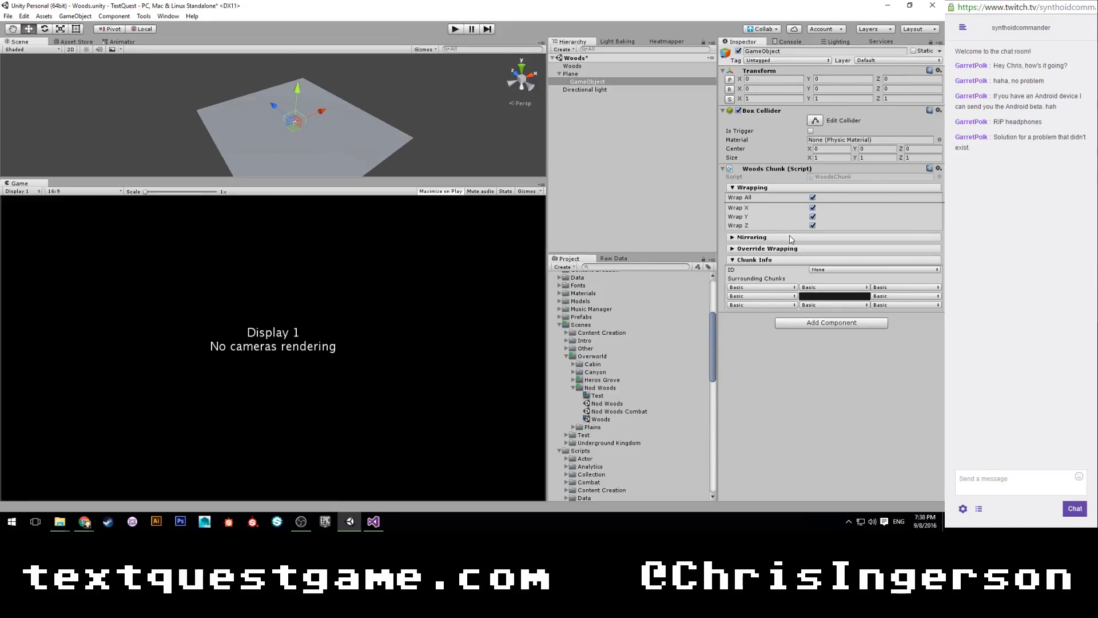
Step: Set the Y size of the child object's Box Collider to 5
left_click(869, 158)
double_click(869, 157)
left_click(826, 157)
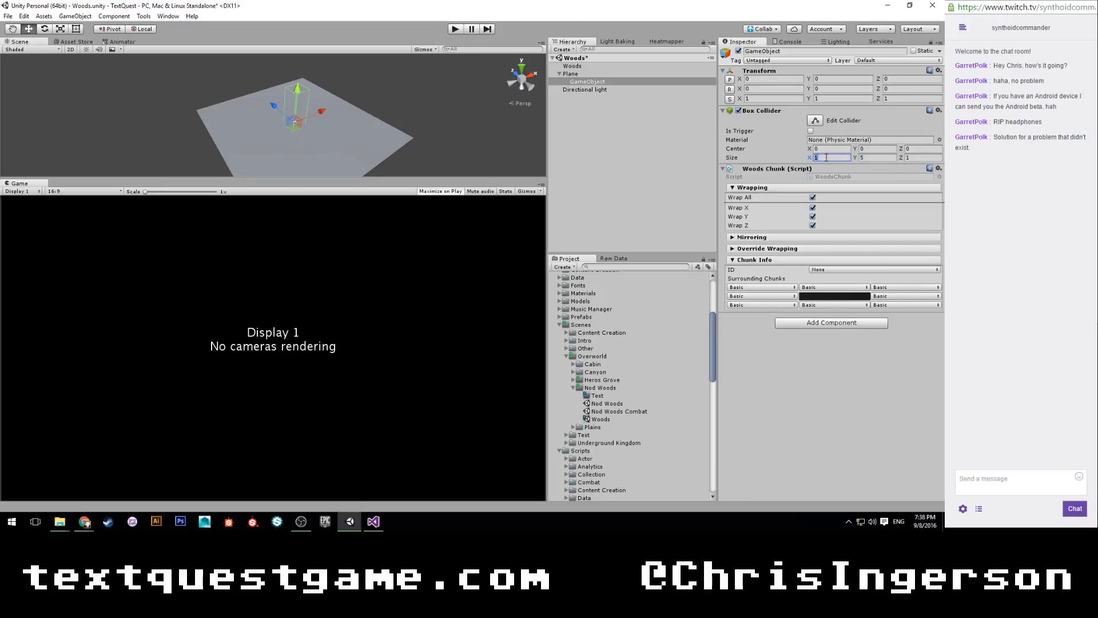
Step: Turn off Wrap Y in the child object's Woods Chunk component and check its Mirroring and Override Wrapping settings
left_click(812, 216)
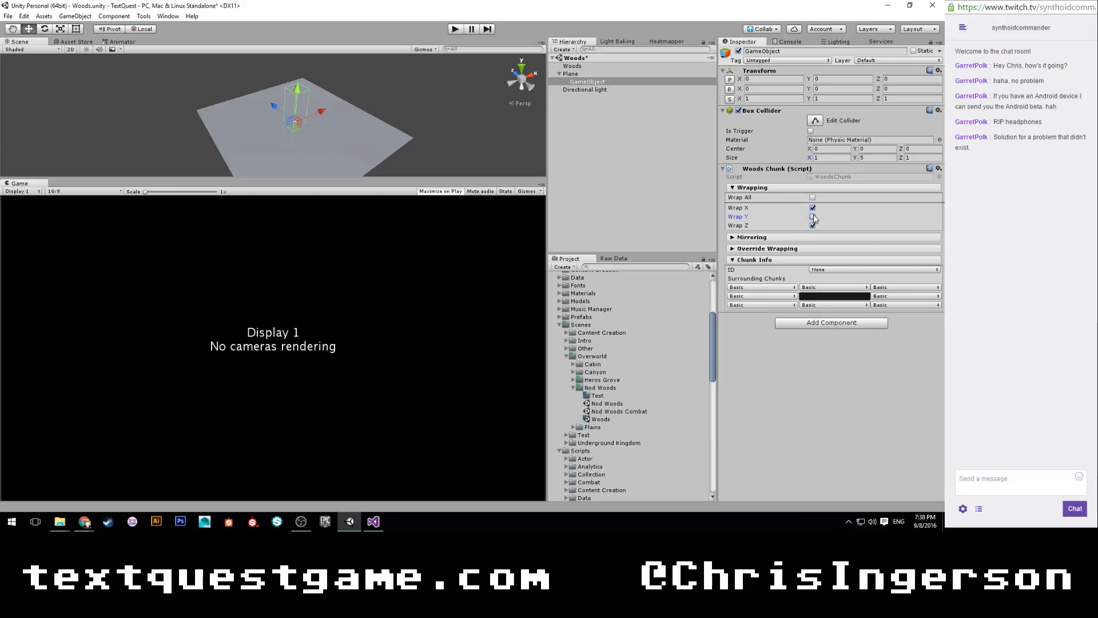
left_click(795, 239)
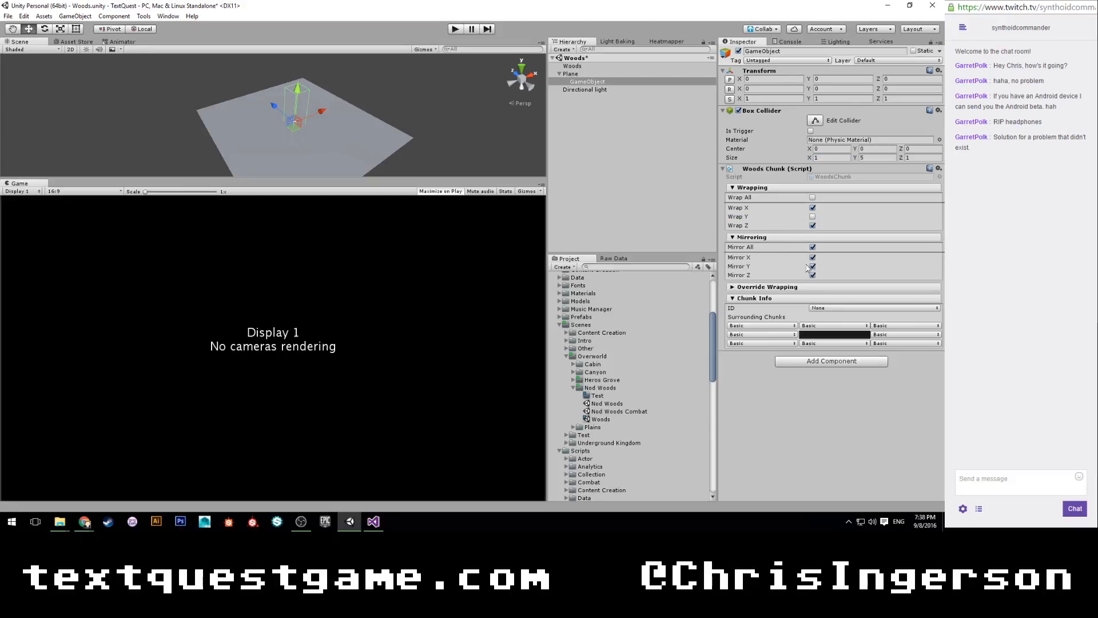
left_click(796, 239)
left_click(794, 249)
left_click(766, 249)
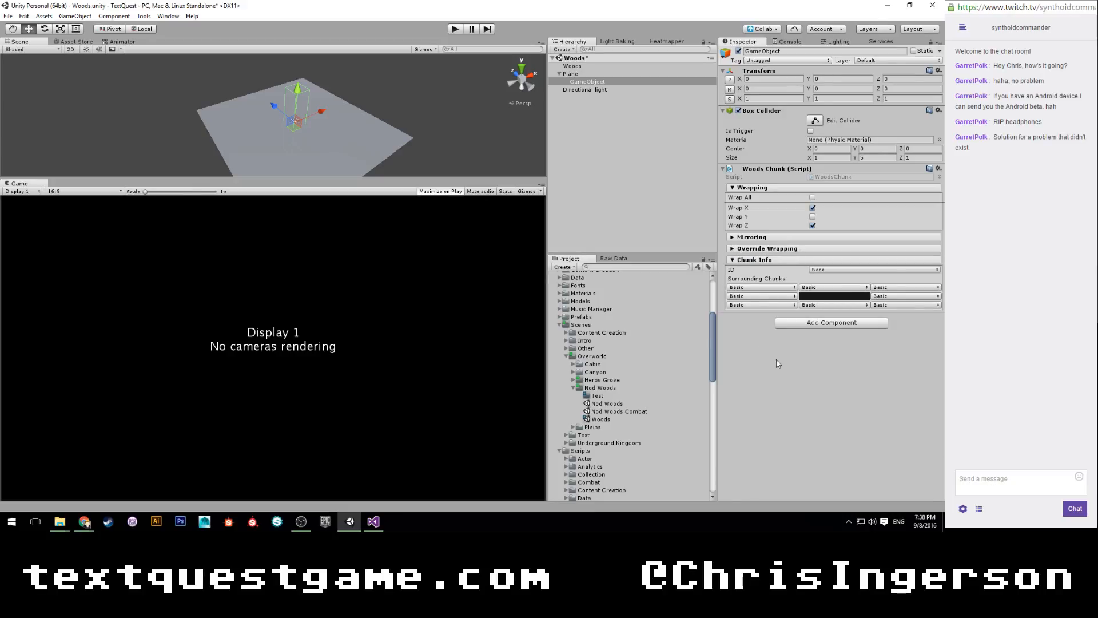
Step: Look through the chunk types offered for the child object's surrounding chunks, leaving the selection as it is
left_click(584, 76)
scroll(384, 121, "down", 2)
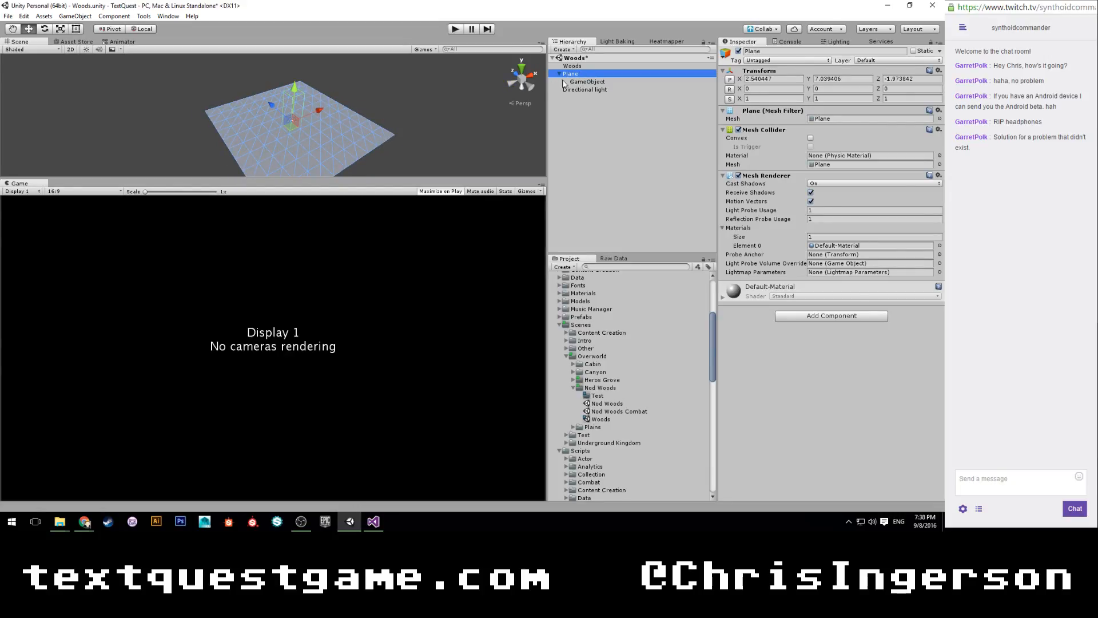
left_click(600, 83)
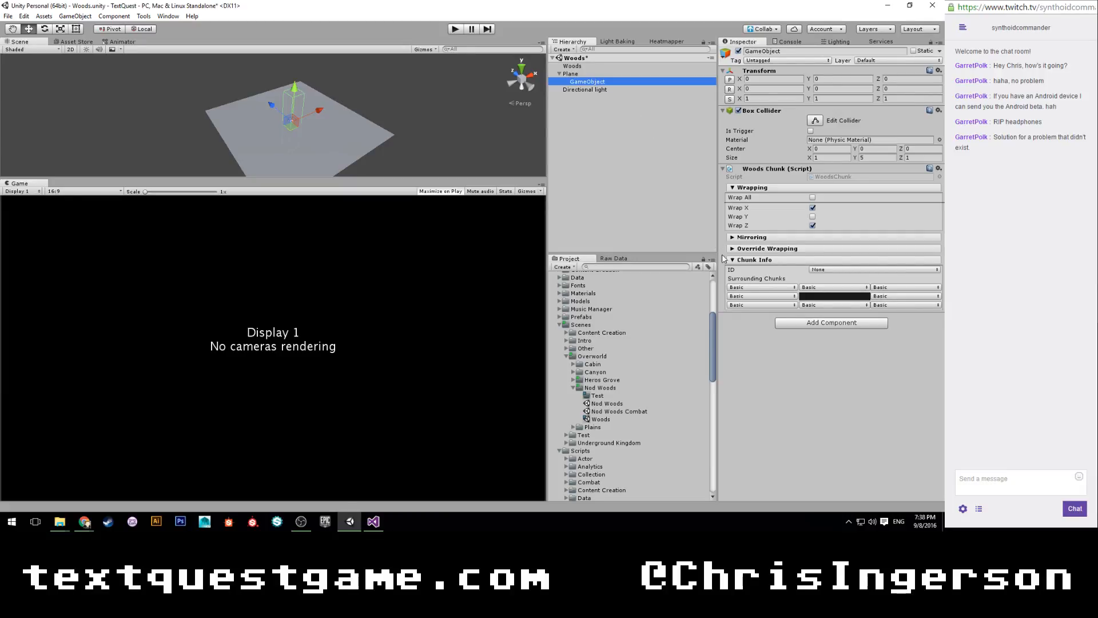
left_click(784, 295)
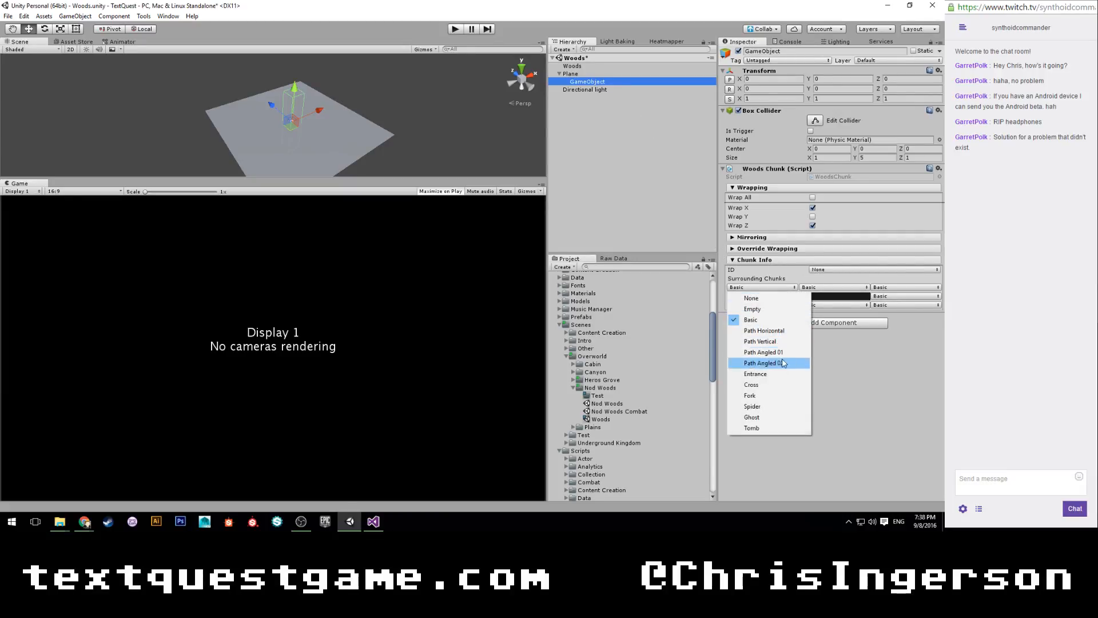
left_click(769, 297)
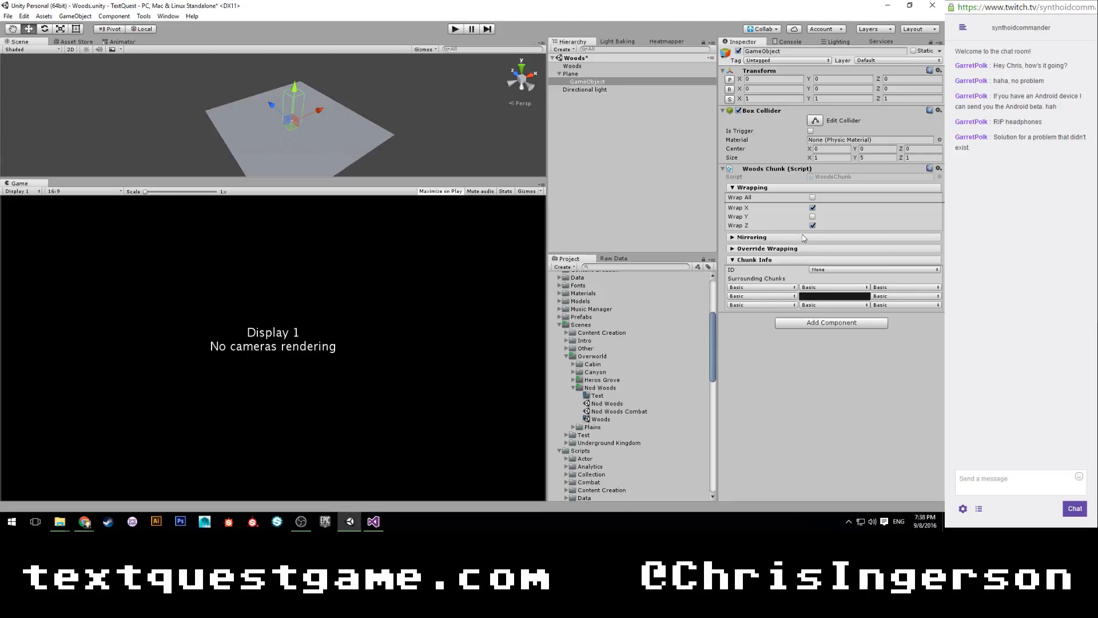
Step: Turn off Wrap X and Wrap Z in the Woods Chunk component, and recheck the Mirroring and Override Wrapping sections
left_click(812, 208)
left_click(812, 225)
left_click(812, 199)
left_click(812, 199)
left_click(802, 237)
left_click(803, 236)
left_click(803, 237)
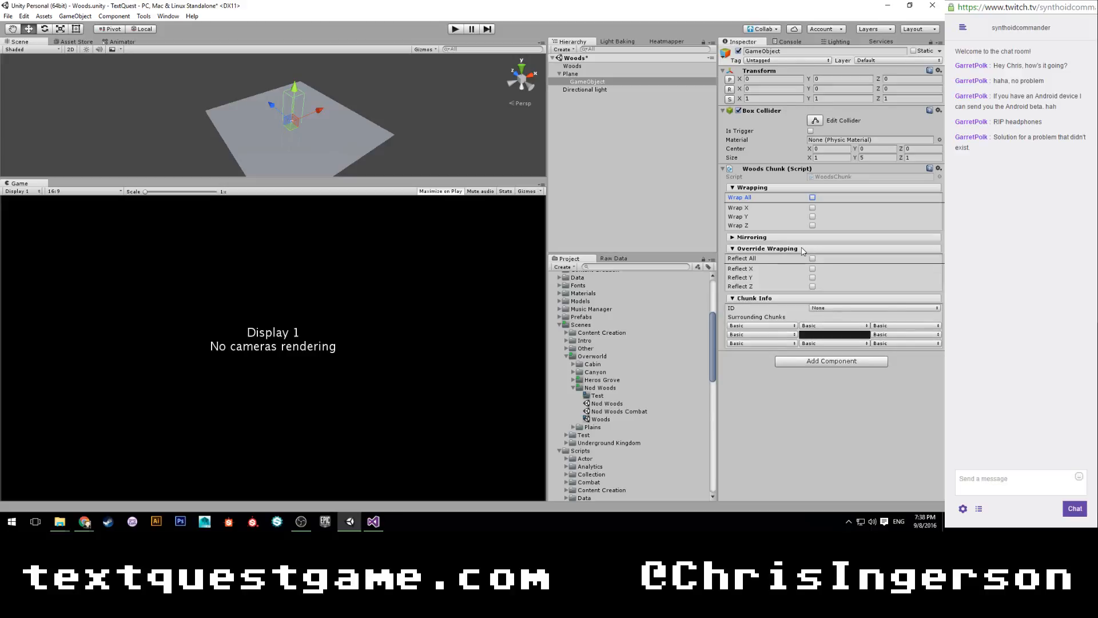
left_click(803, 237)
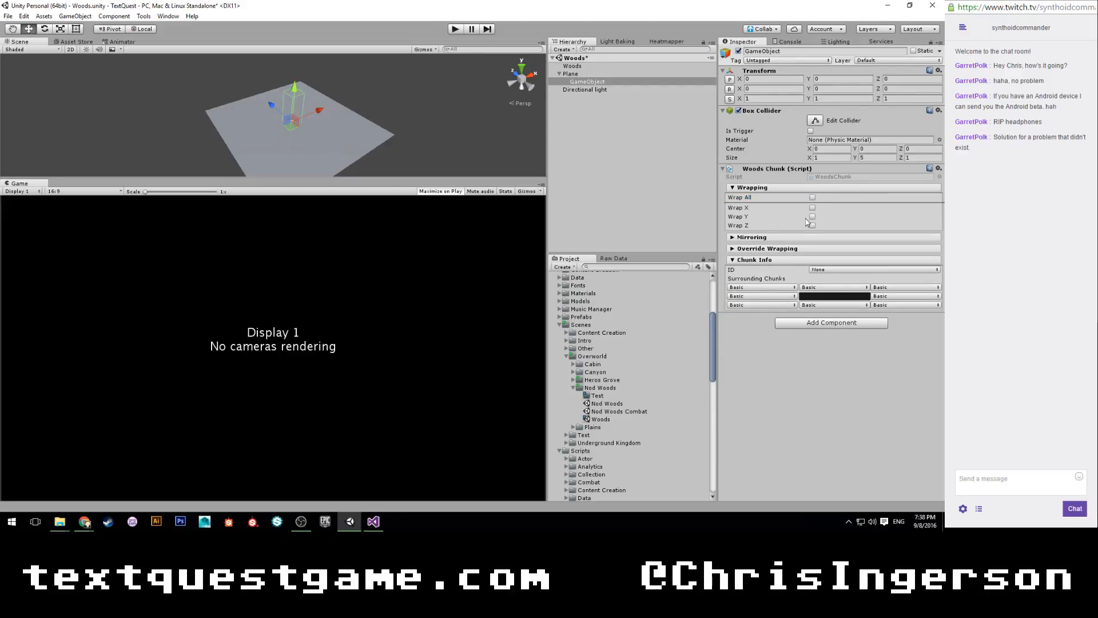
Step: Set the child object's Box Collider size to 10 in X and Z, and its center Y to 2.5
left_click(824, 158)
type("5")
key("BackSpace")
type("10")
key("Tab")
key("Tab")
type("10")
left_click(876, 148)
type("2.5")
scroll(241, 67, "down", 3)
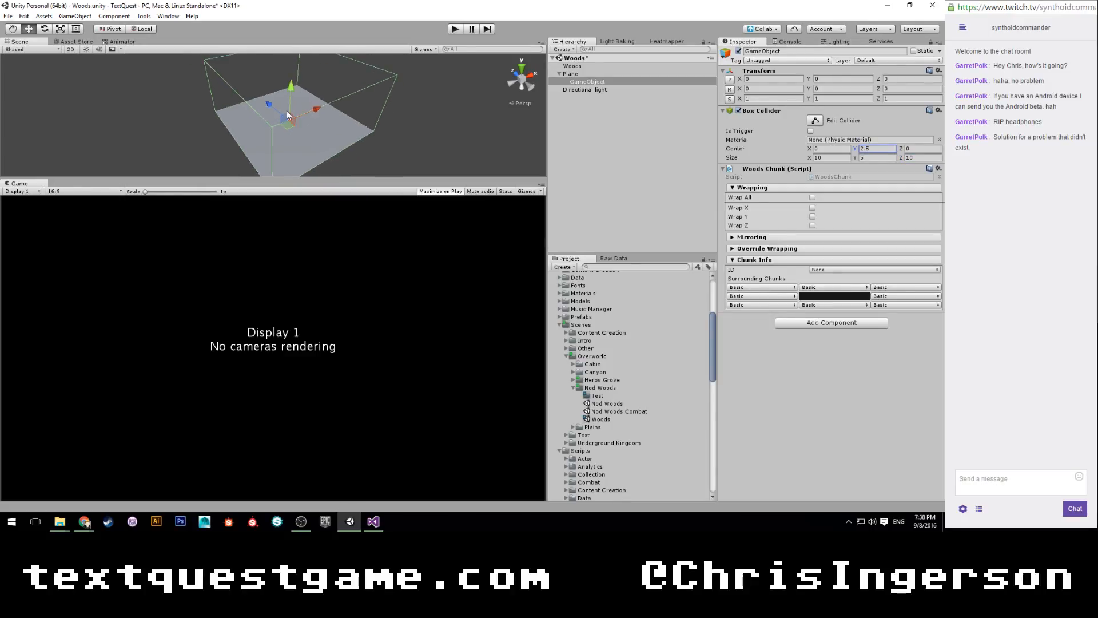
scroll(241, 86, "up", 1)
left_click_drag(246, 123, 372, 91, "alt")
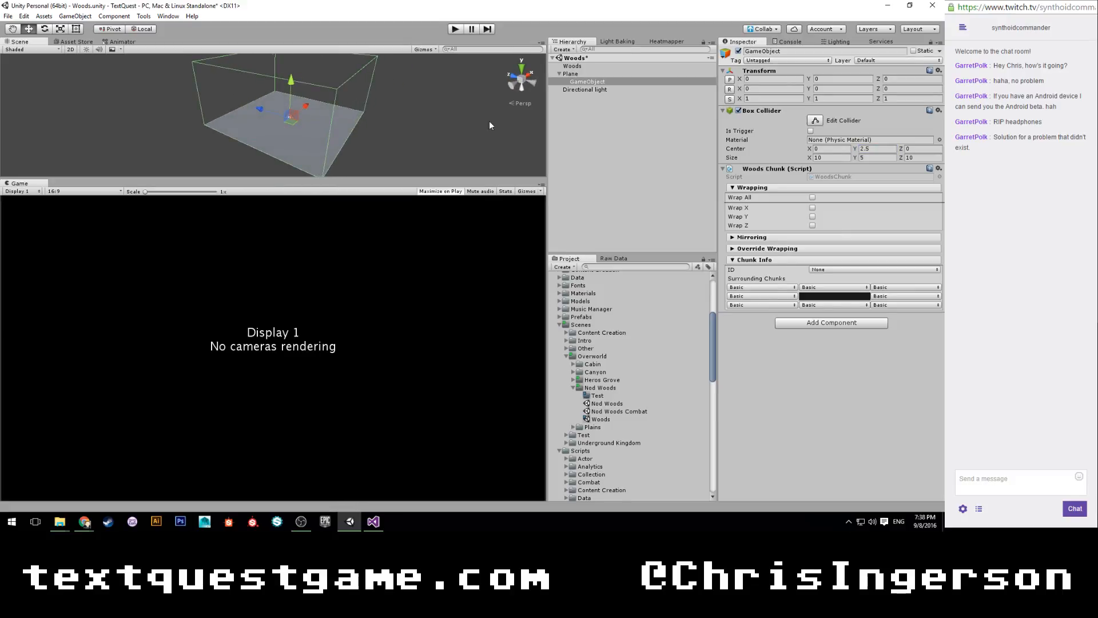
Step: Rename the plane's child object to Zone and collapse the plane in the object tree
left_click(773, 53)
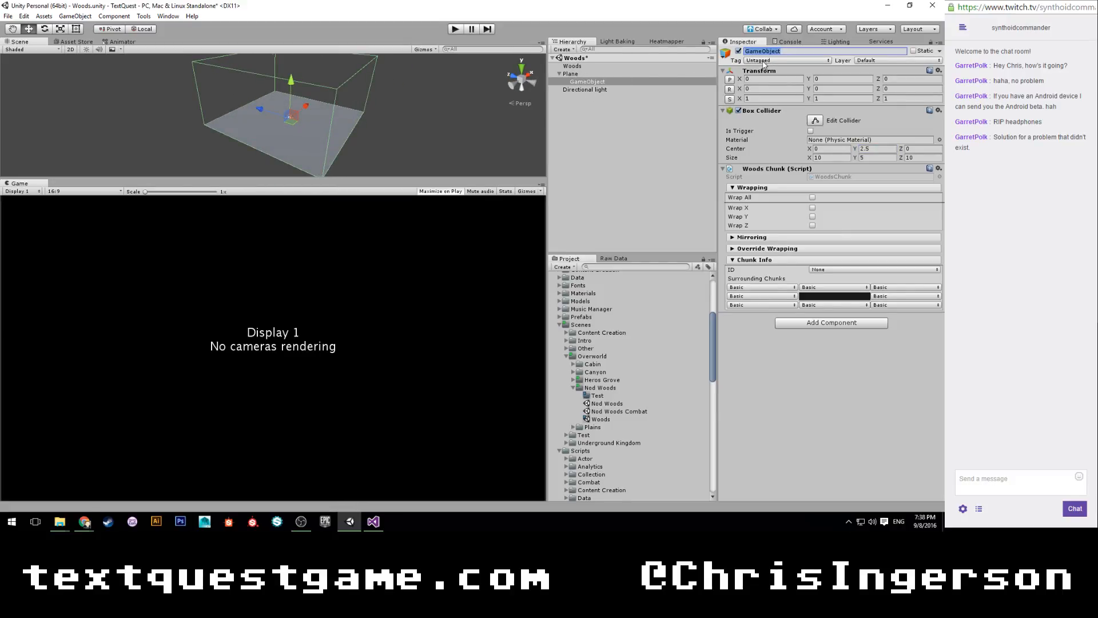
key("BackSpace")
type("Zone")
left_click(582, 75)
left_click(559, 74)
left_click(587, 105)
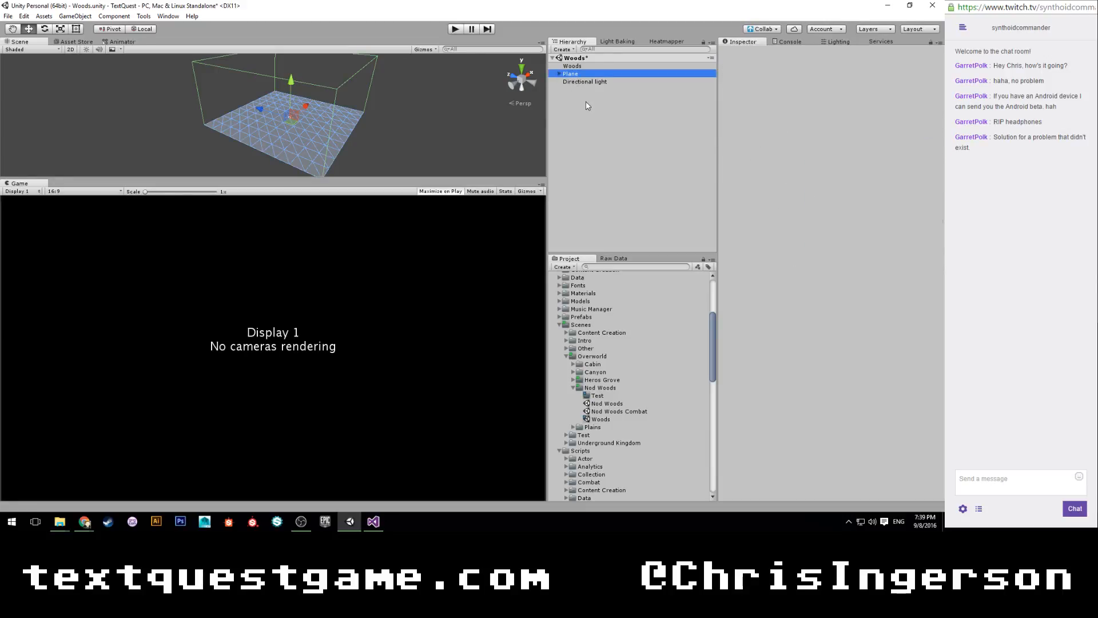
scroll(346, 144, "up", 3)
left_click(344, 136)
left_click(592, 111)
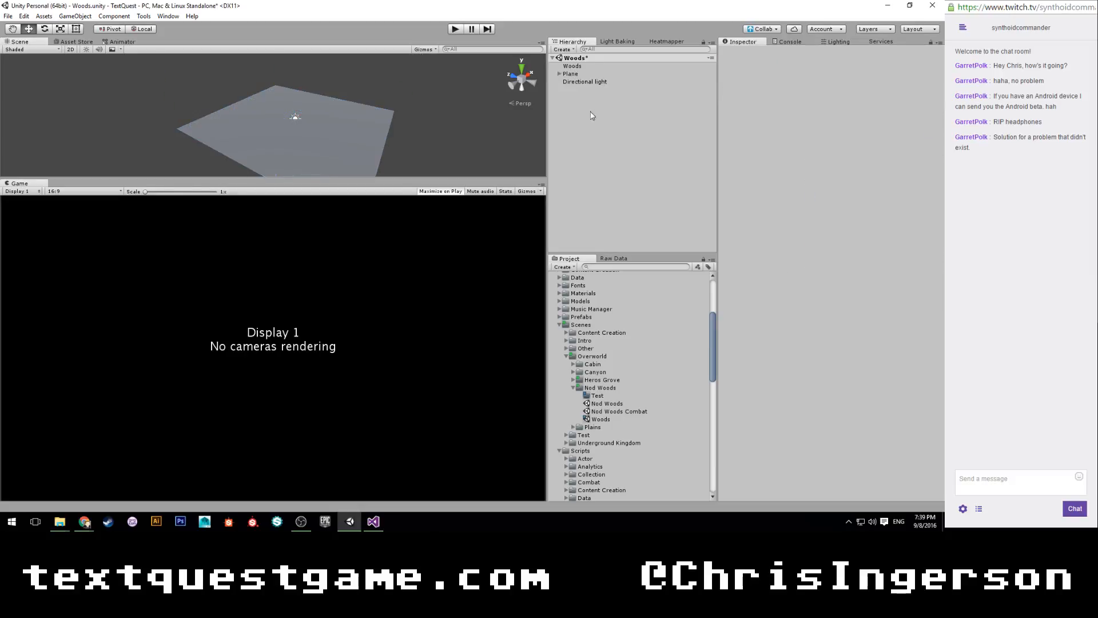
left_click(558, 73)
left_click(559, 74)
left_click(584, 136)
Step: Reset the plane's position to 0, 0, 0
left_click(575, 75)
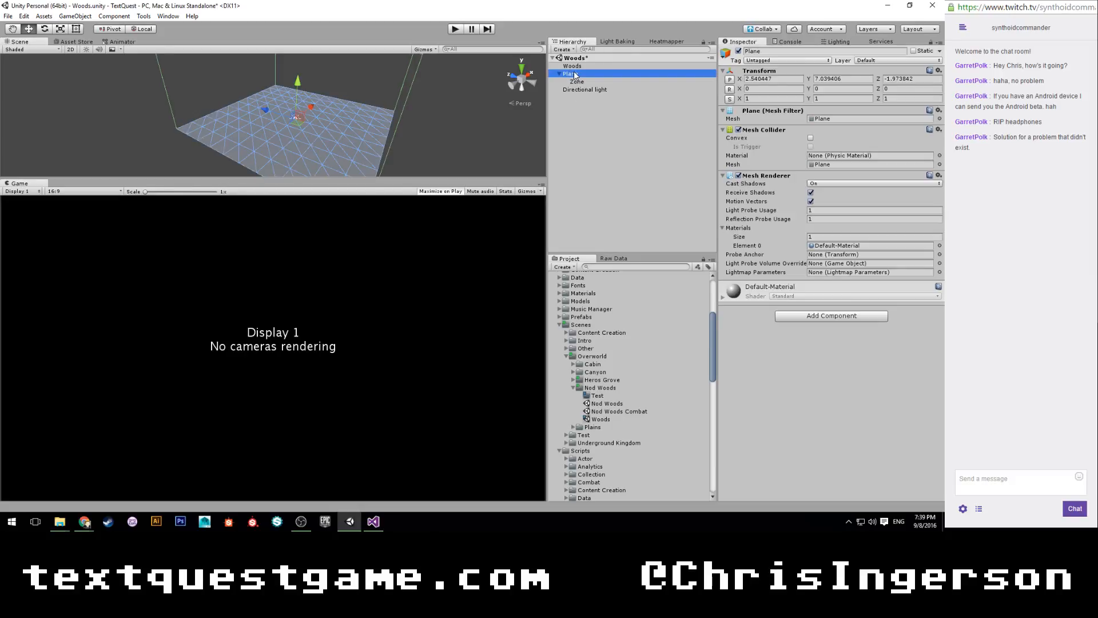
left_click(732, 81)
scroll(346, 142, "down", 1)
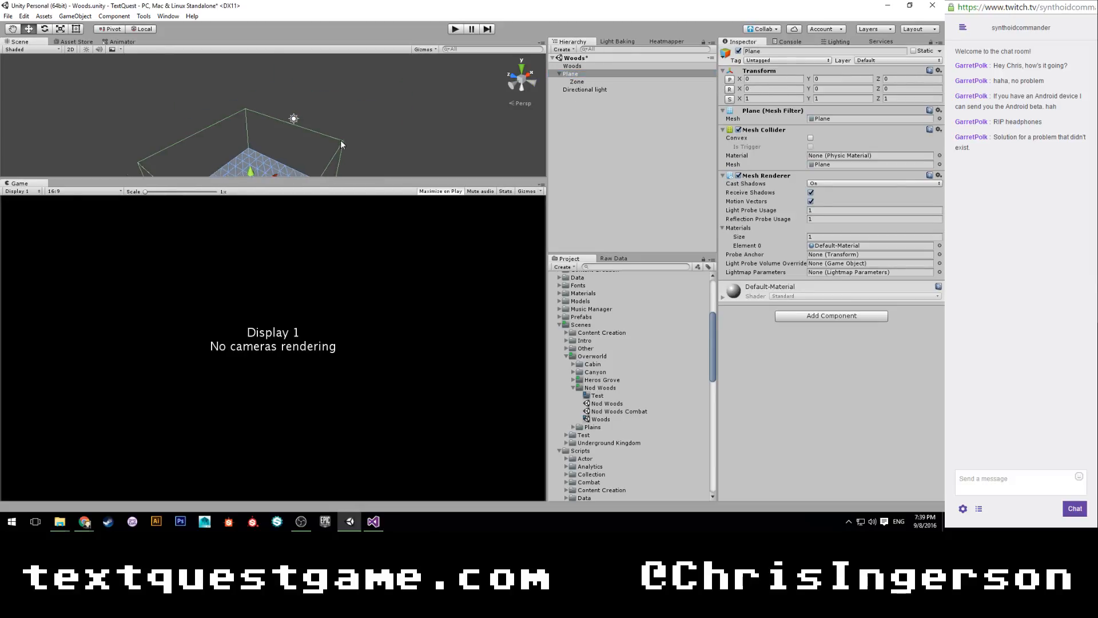
middle_click_drag(344, 142, 367, 102)
scroll(366, 113, "down", 3)
scroll(360, 127, "up", 2)
Step: Save the Woods scene with the plane selected, and collapse the plane's children
left_click(635, 119)
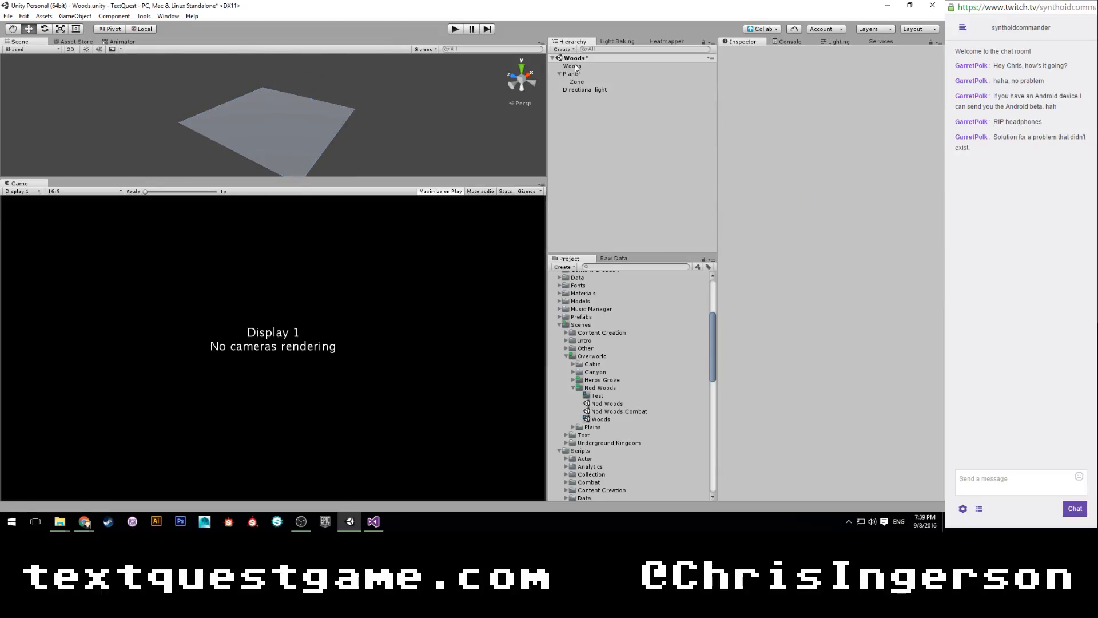
left_click(577, 75)
key("ctrl+s")
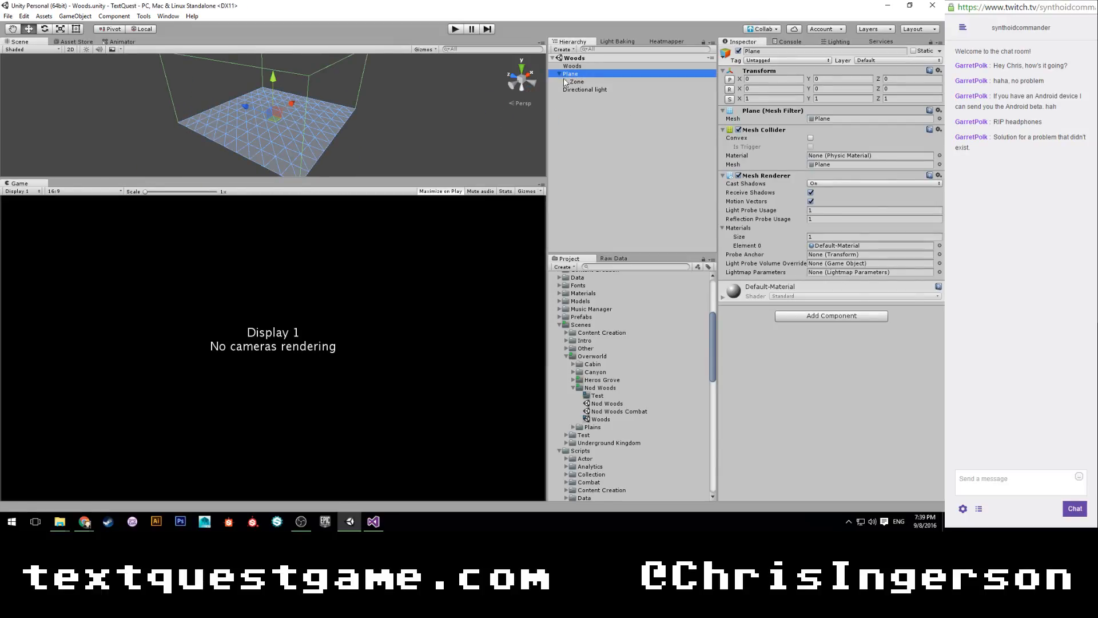
left_click(558, 74)
scroll(377, 109, "down", 3)
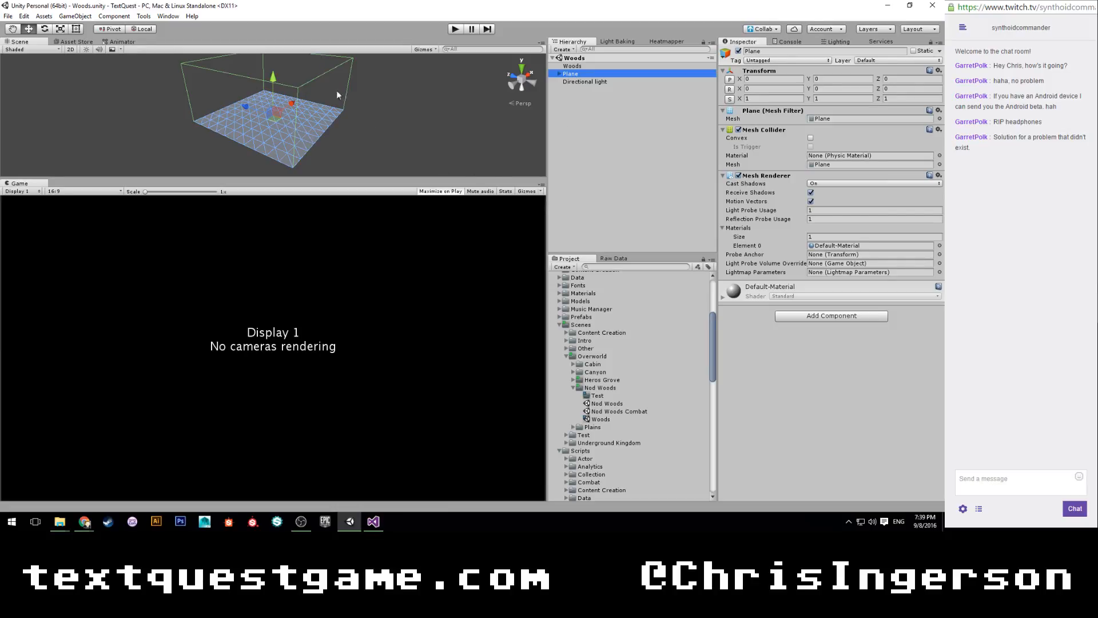
Step: Test-run the Woods scene, pause it to inspect the Scene view, and stop the run
left_click(616, 143)
left_click(572, 74)
left_click(584, 122)
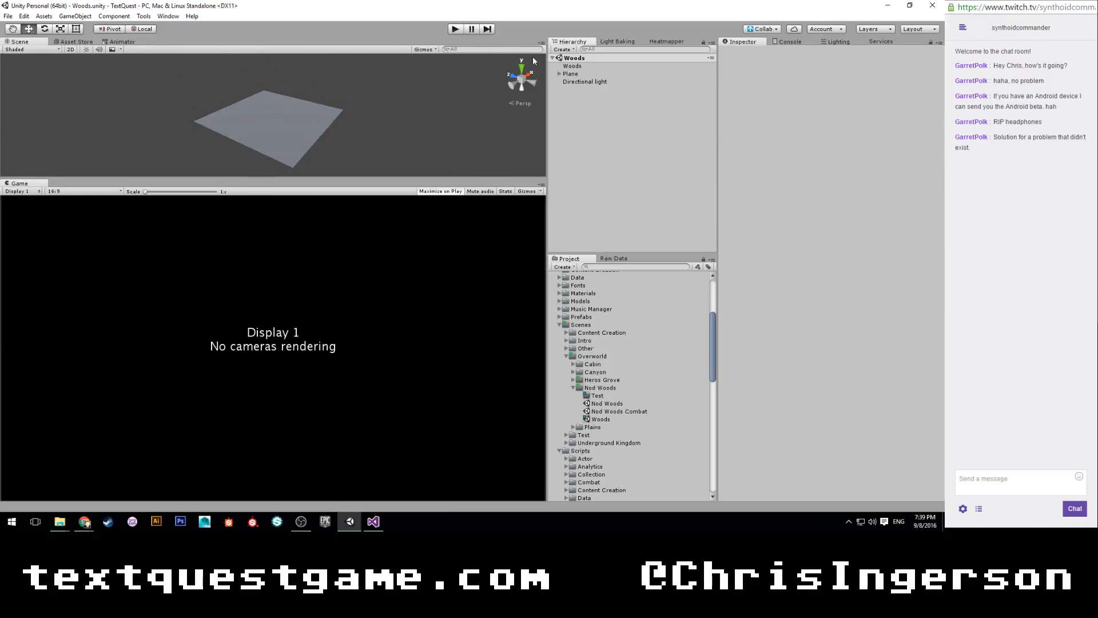
left_click(455, 31)
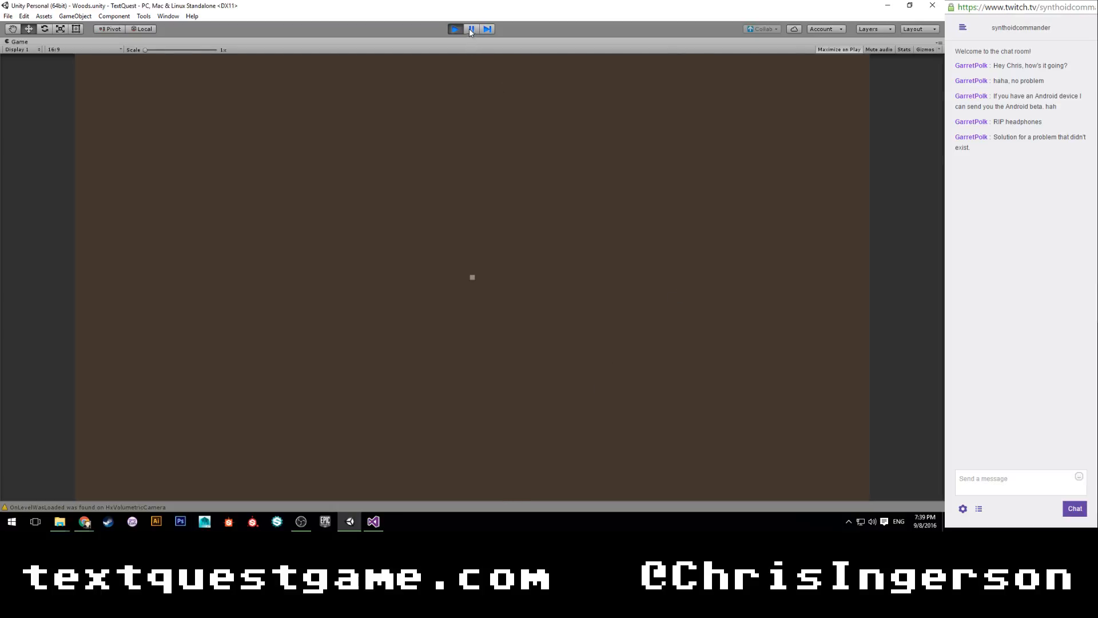
left_click(470, 30)
left_click_drag(473, 91, 340, 78, "alt")
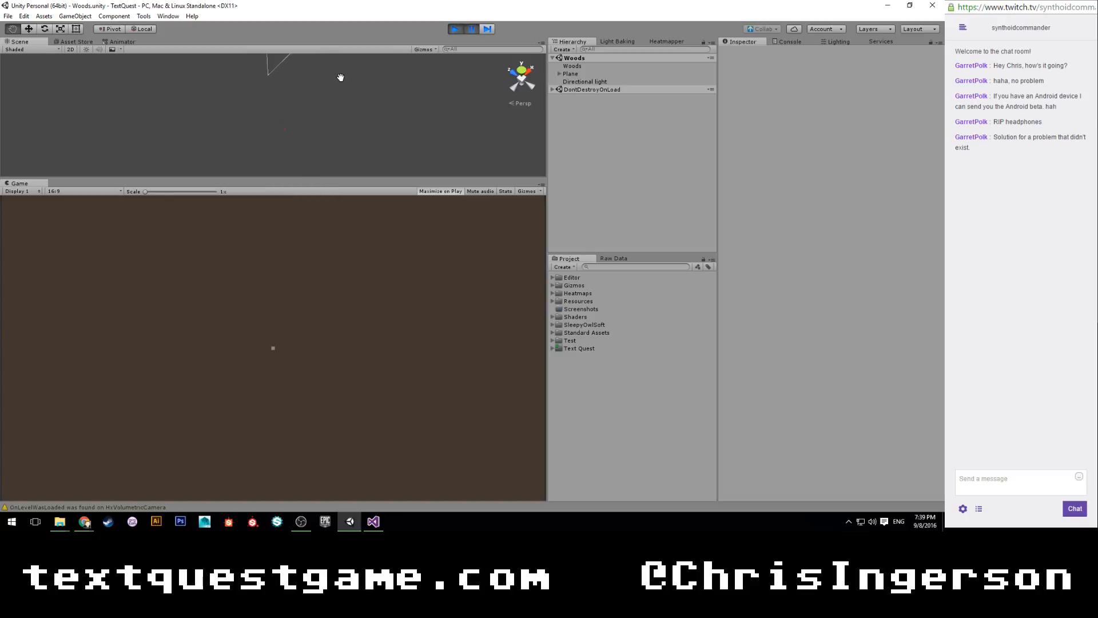
left_click(457, 29)
left_click(456, 29)
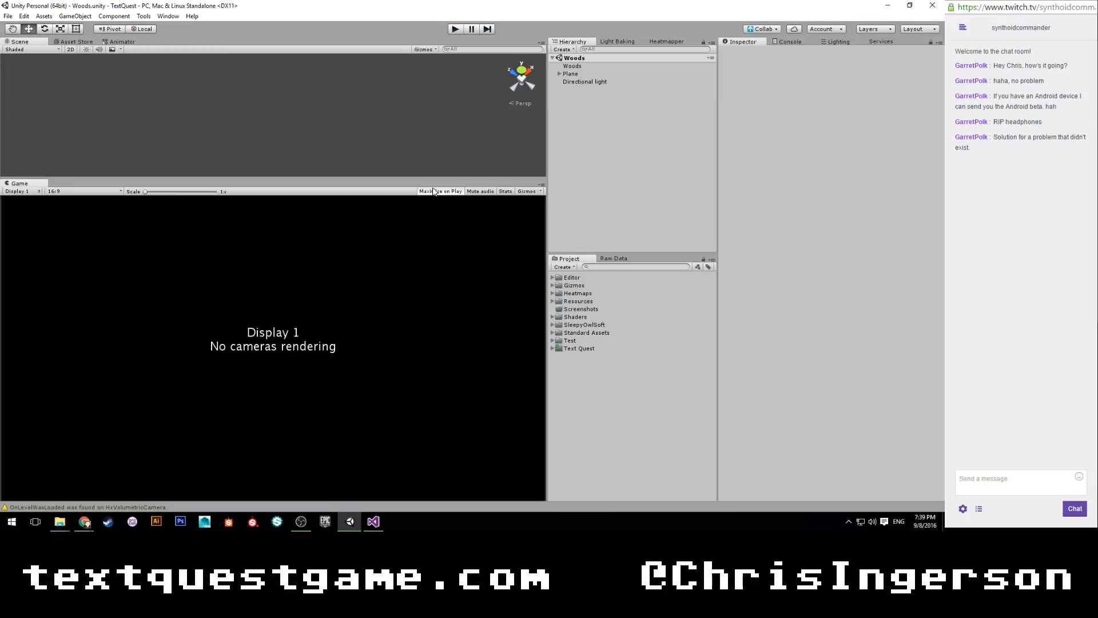
Step: Turn off Maximize on Play, run the Woods scene again and pause it
left_click(434, 192)
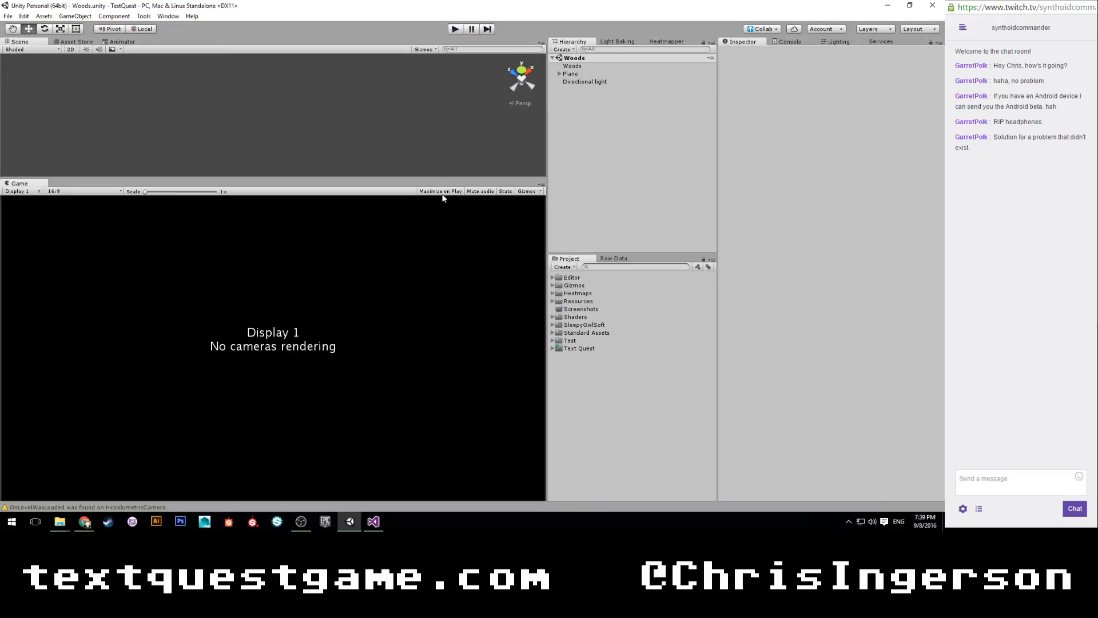
left_click(461, 29)
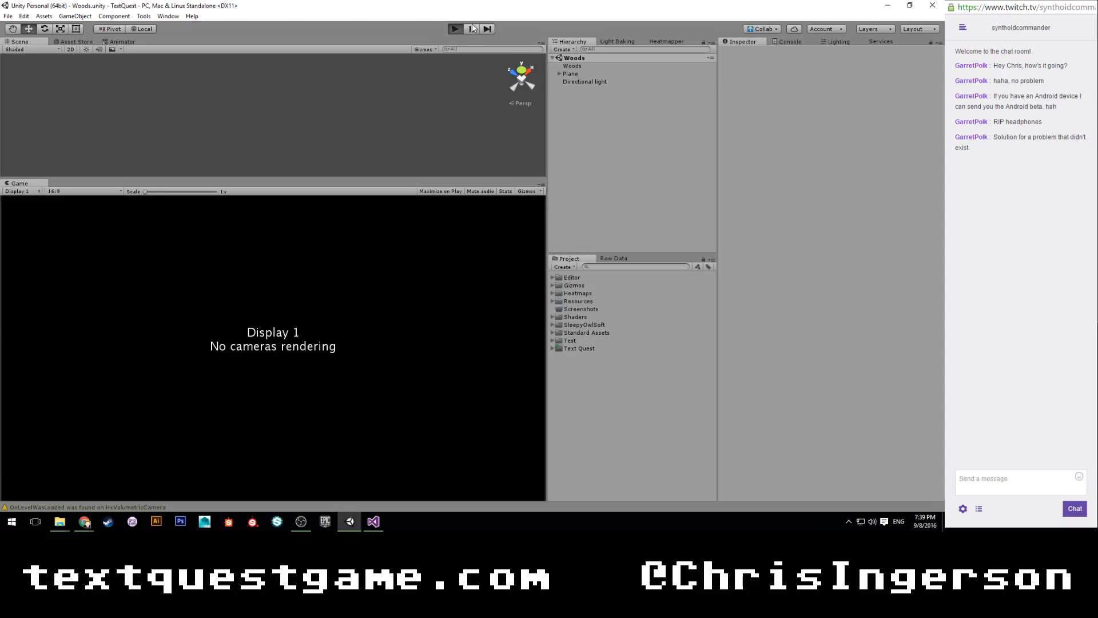
left_click(472, 29)
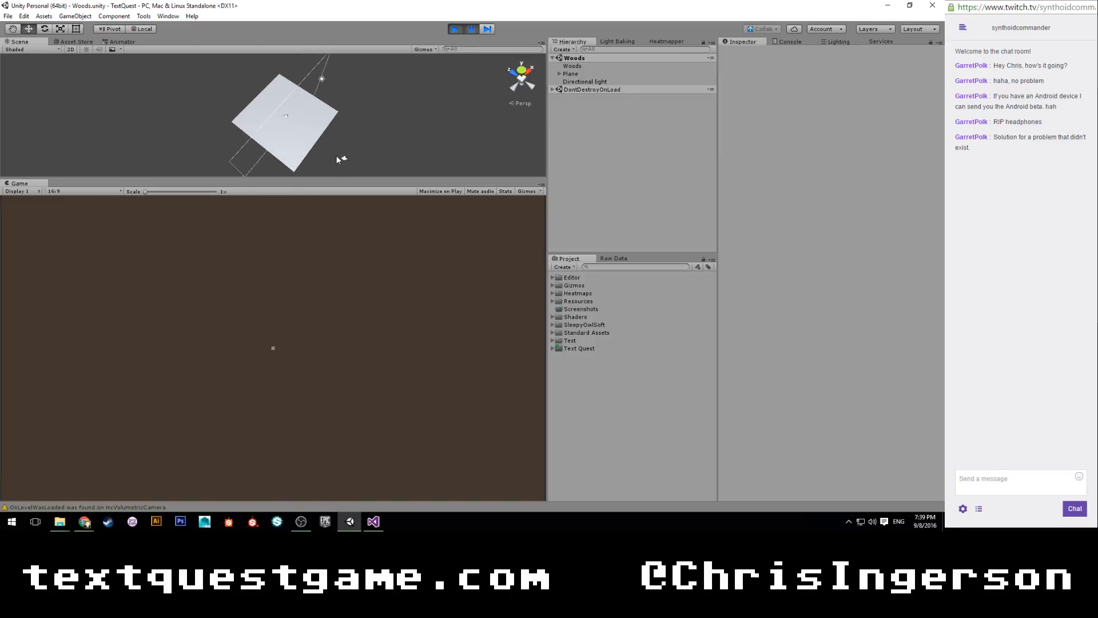
Step: In the paused run, inspect the plane and set the Y position of Hero(Clone) under DontDestroyOnLoad to 2
scroll(336, 156, "up", 3)
left_click_drag(336, 156, 317, 87, "alt")
scroll(332, 118, "up", 6)
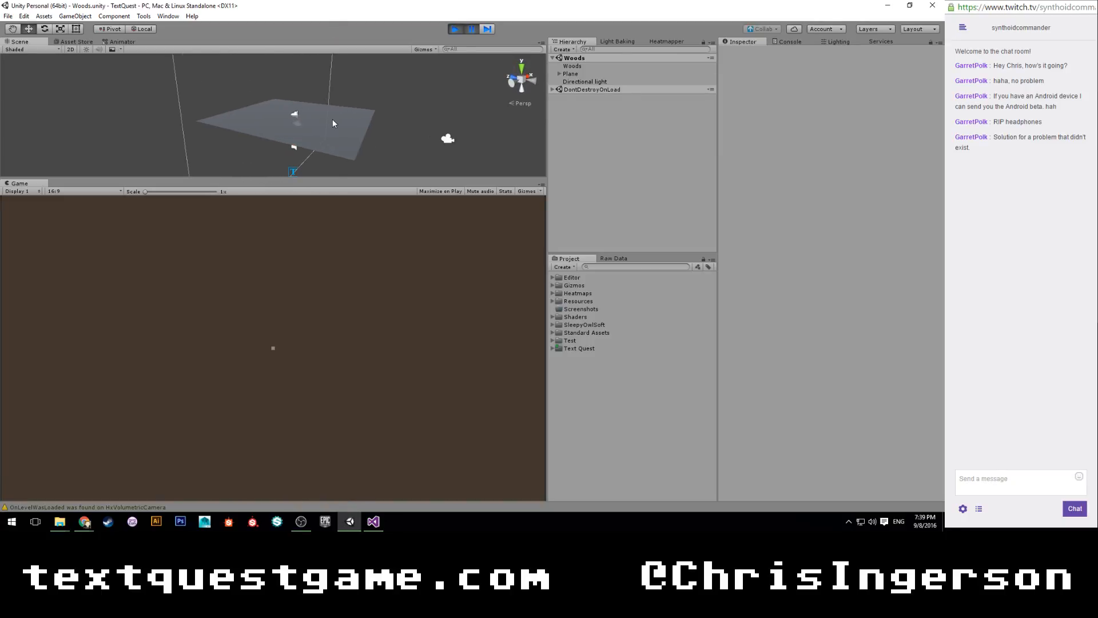
left_click(368, 120)
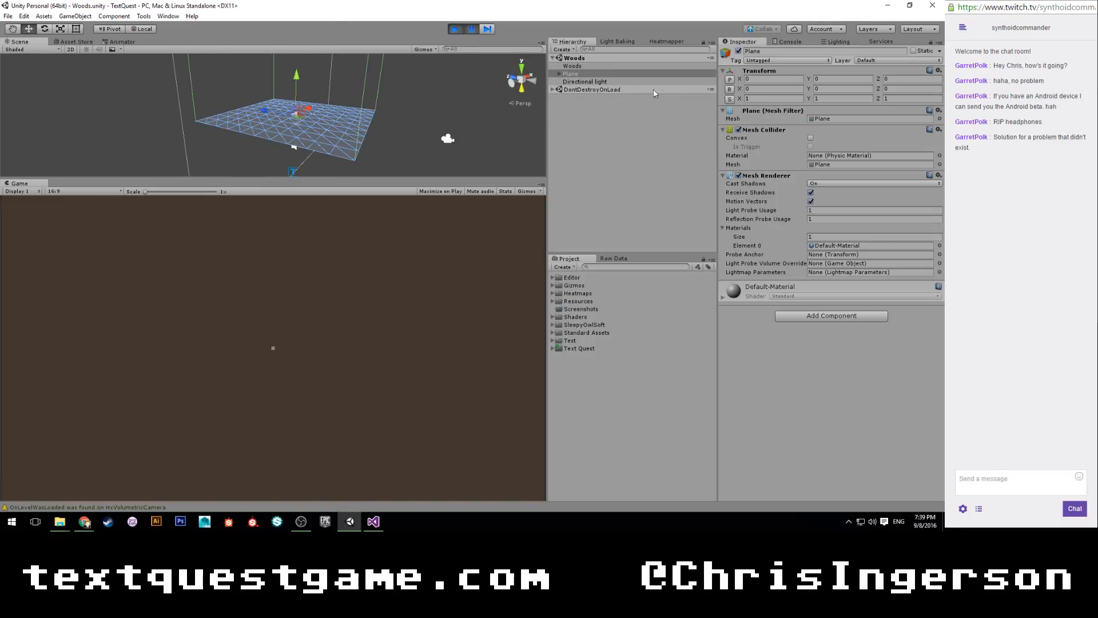
left_click(554, 90)
left_click(578, 106)
left_click(858, 80)
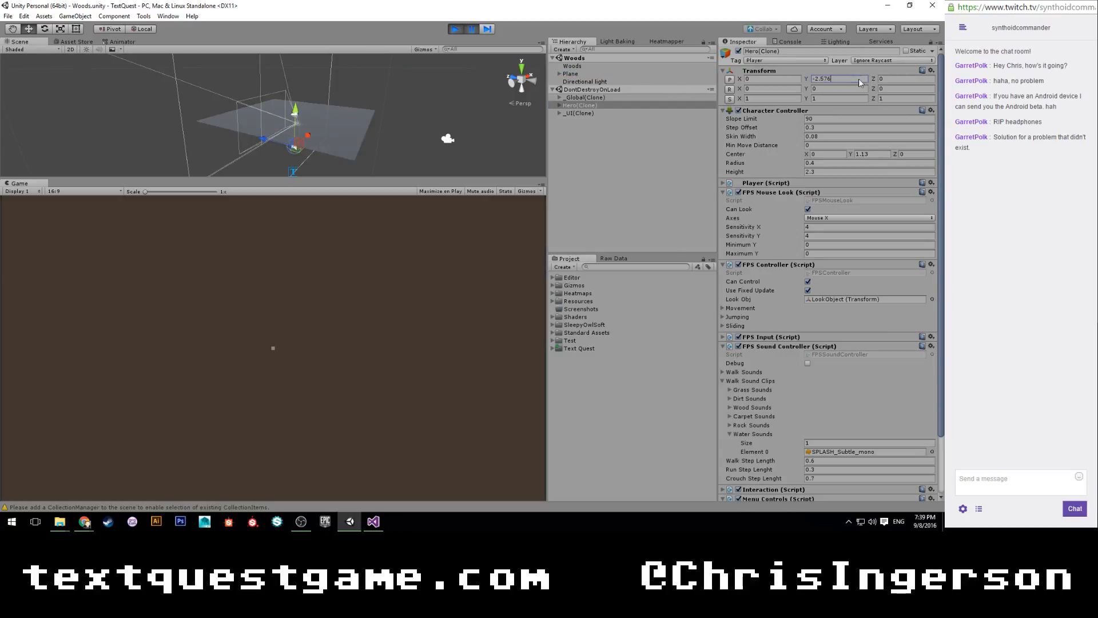
double_click(859, 79)
left_click_drag(860, 80, 807, 80)
type("2")
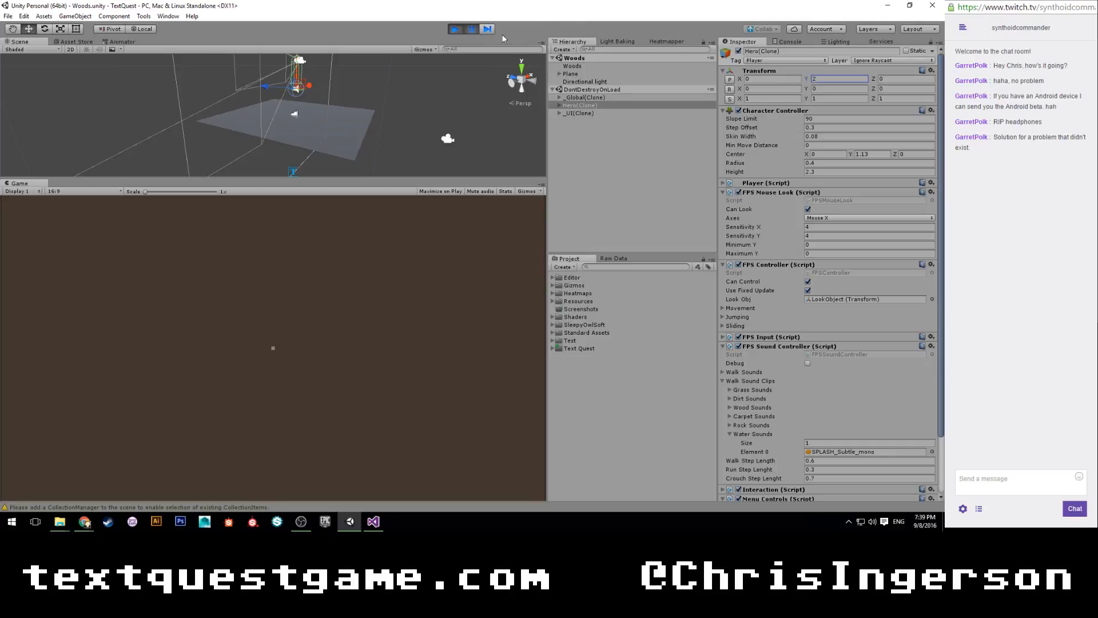
Step: Resume the run, walk and jump the hero around the plane, and stop the run
left_click(473, 29)
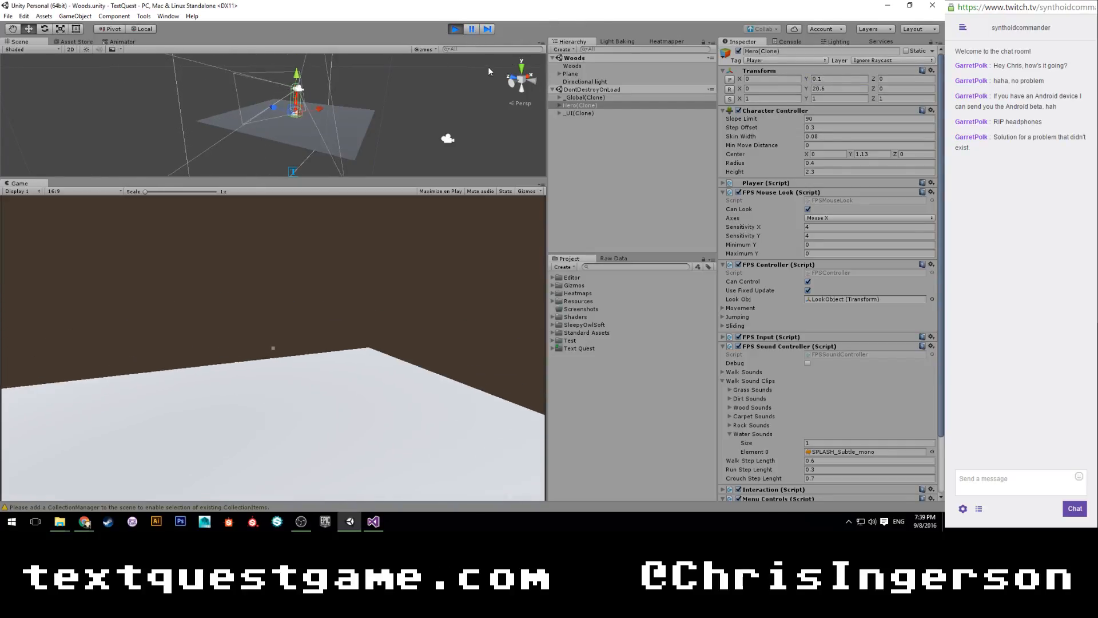
key("w")
key("space")
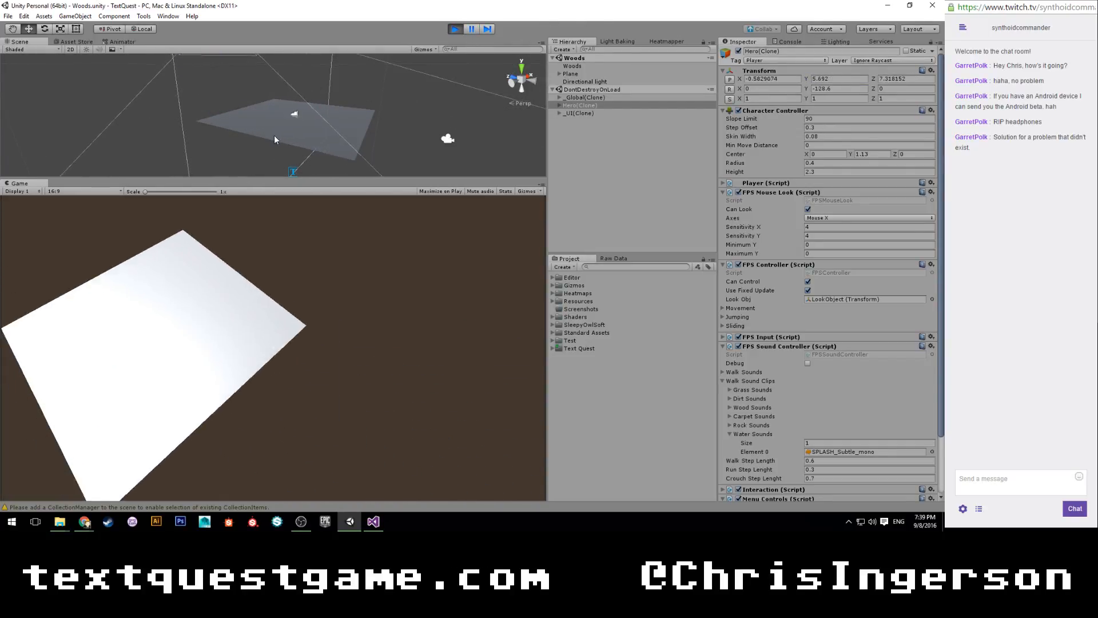
key("w")
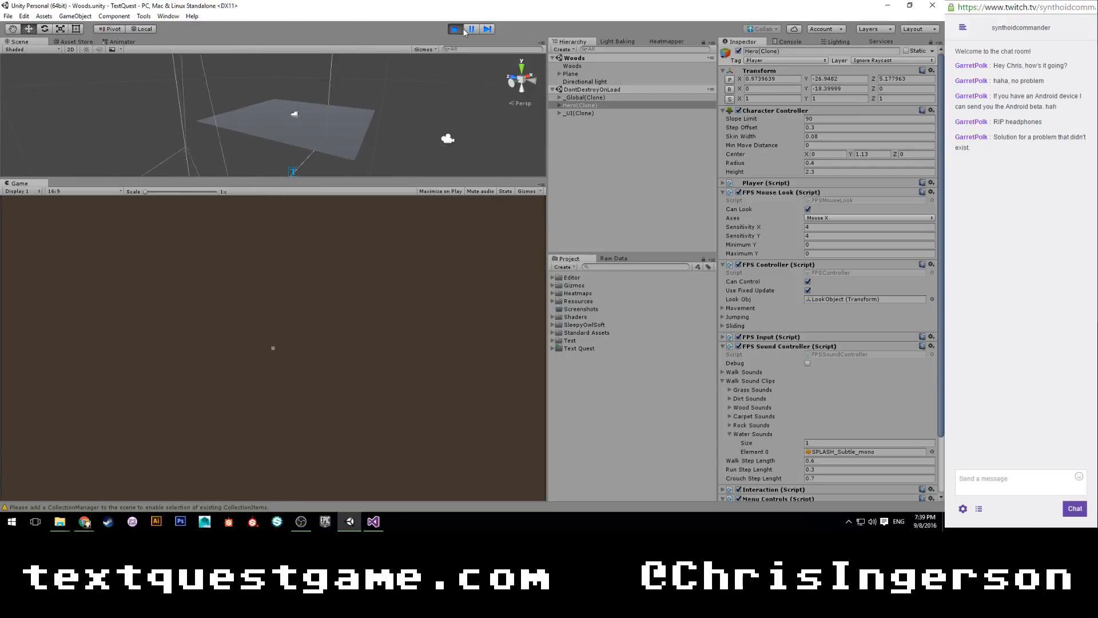
left_click(459, 28)
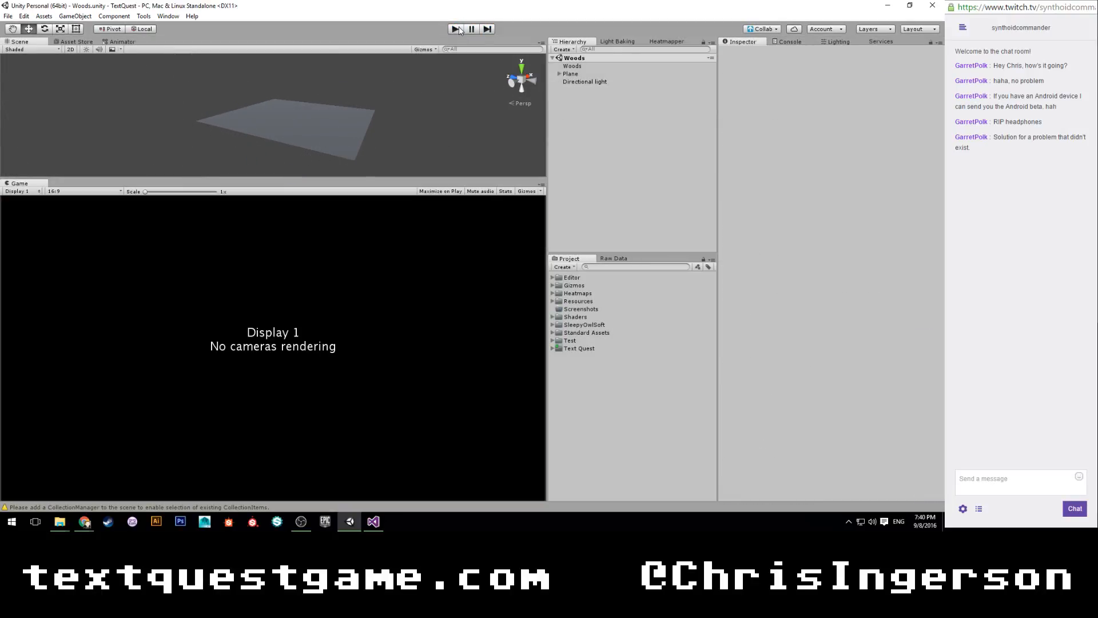
Step: Add an empty child object named Spawn Points under Woods
left_click(588, 82)
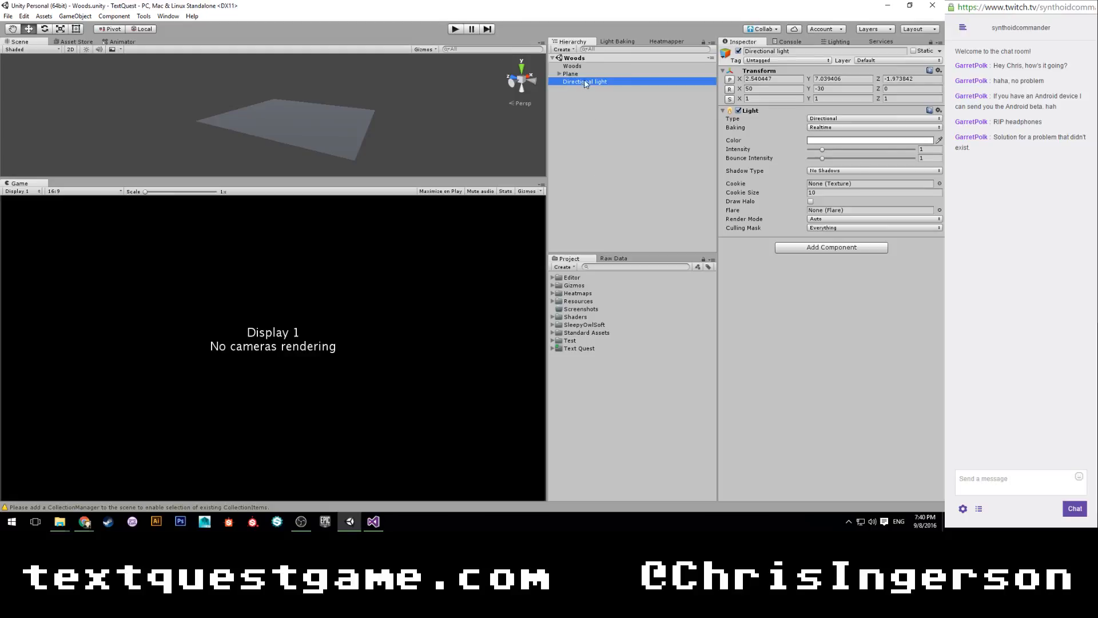
left_click(573, 94)
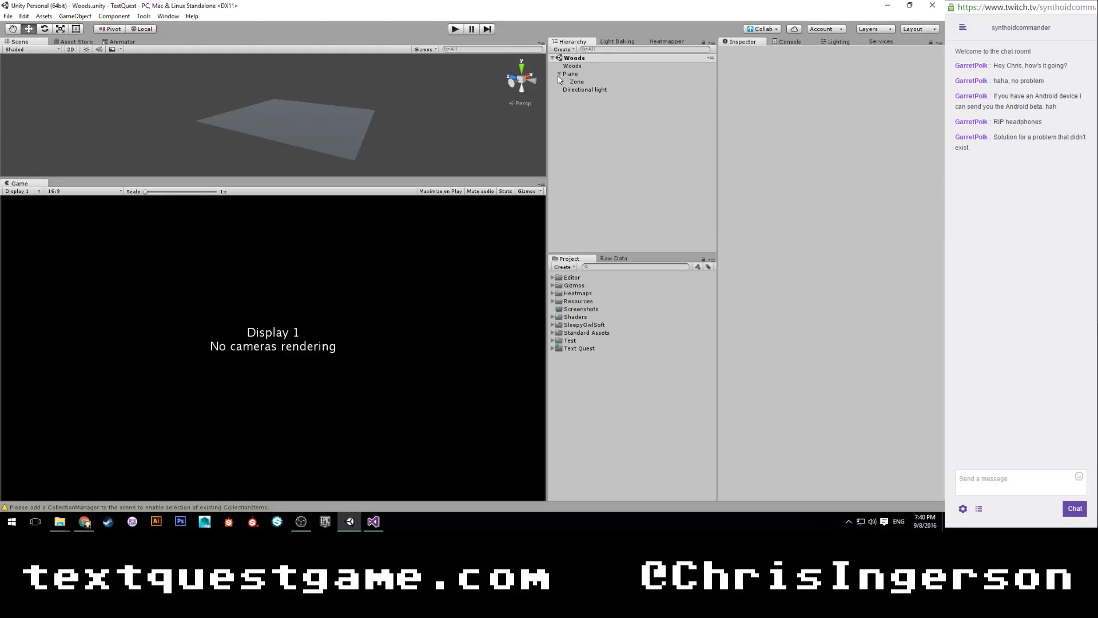
left_click(558, 74)
left_click(573, 66)
key("alt+shift+n")
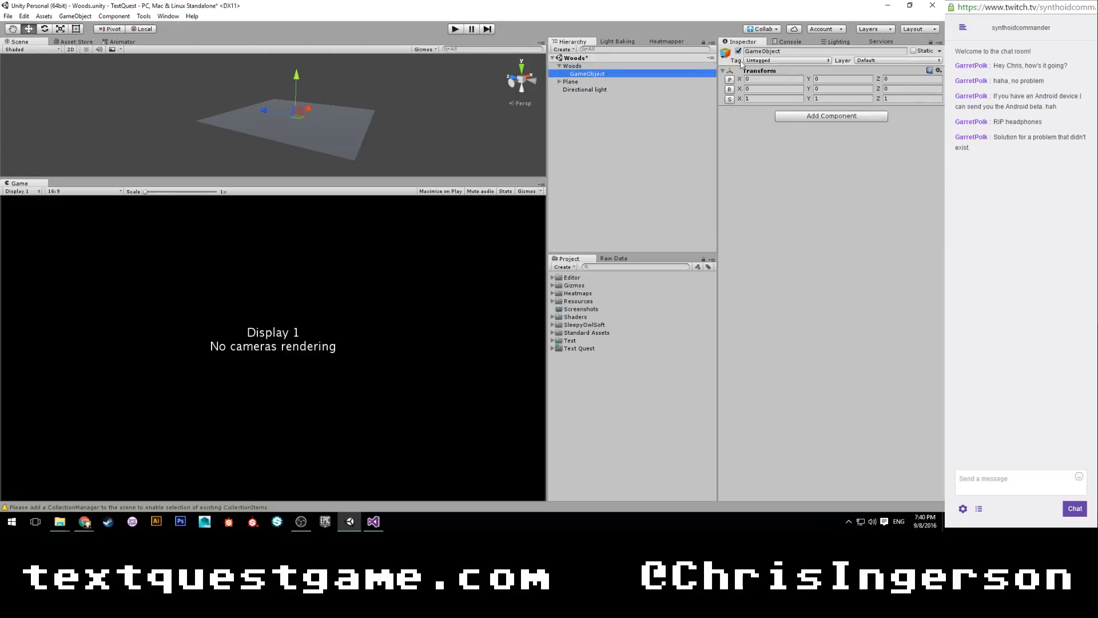
left_click(786, 51)
type("Cpawn")
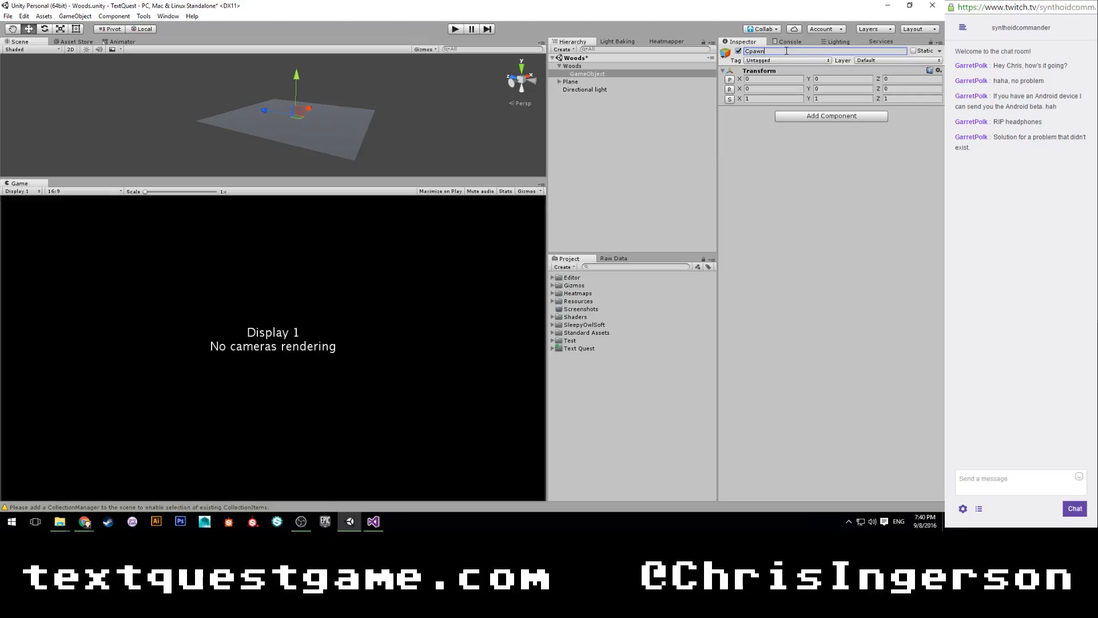
key("BackSpace")
key("BackSpace")
type("Spa")
Step: Add an empty child named Plains under Spawn Points and attach the Spawn Point script to it
left_click(618, 73)
key("alt+shift+n")
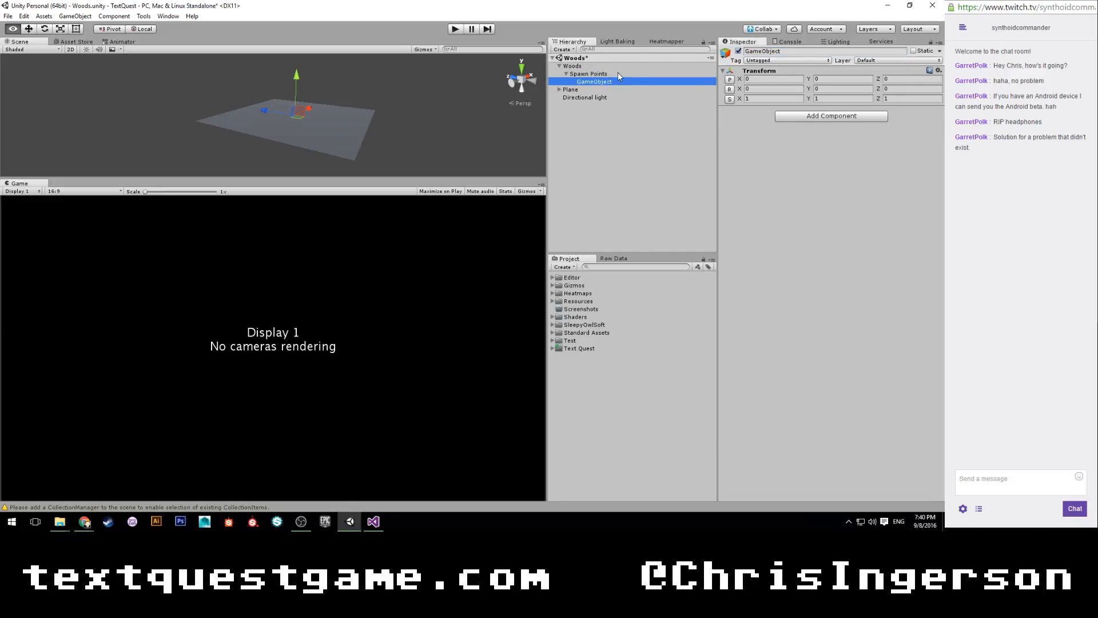
left_click(801, 51)
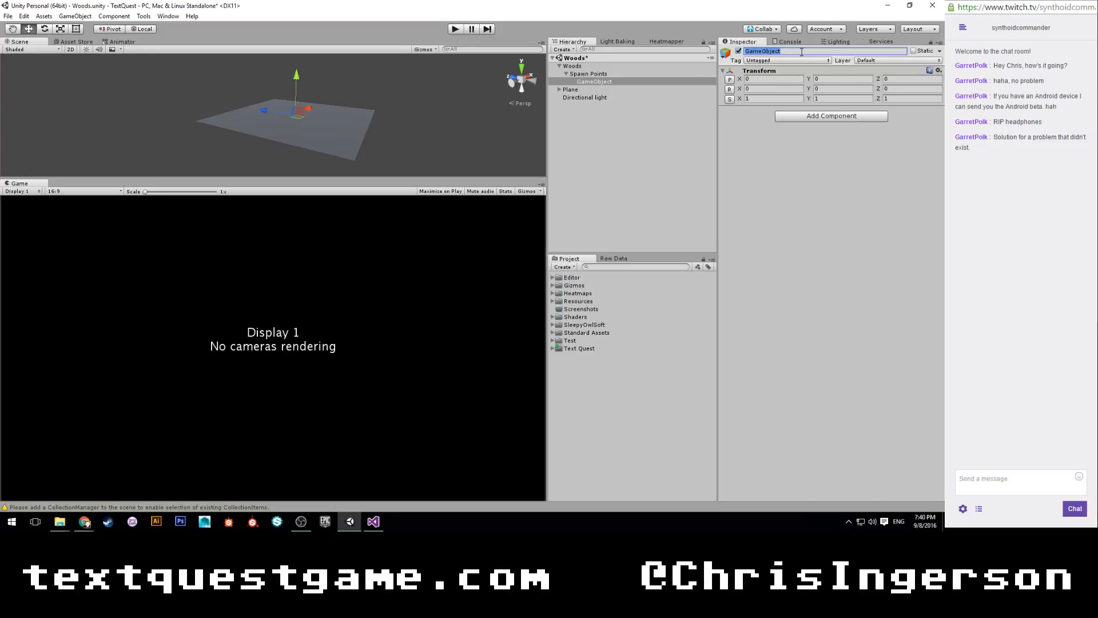
type("Plasi")
left_click(800, 116)
type("spawn")
key("Return")
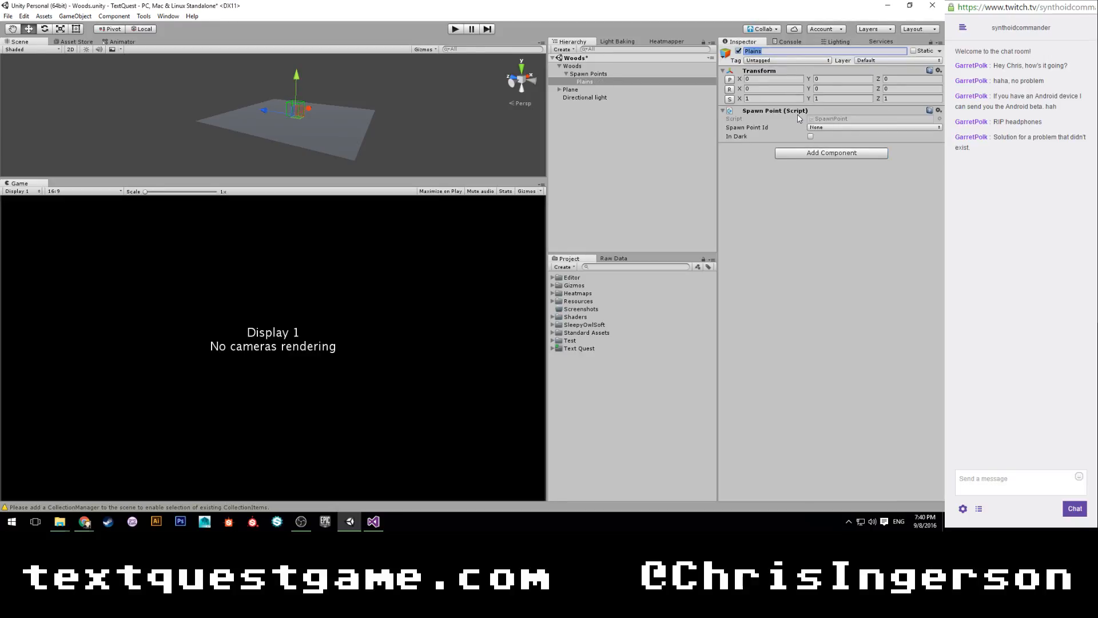
Step: Check the Plains spawn point's placement on the plane and save the Woods scene
left_click(612, 142)
left_click(590, 84)
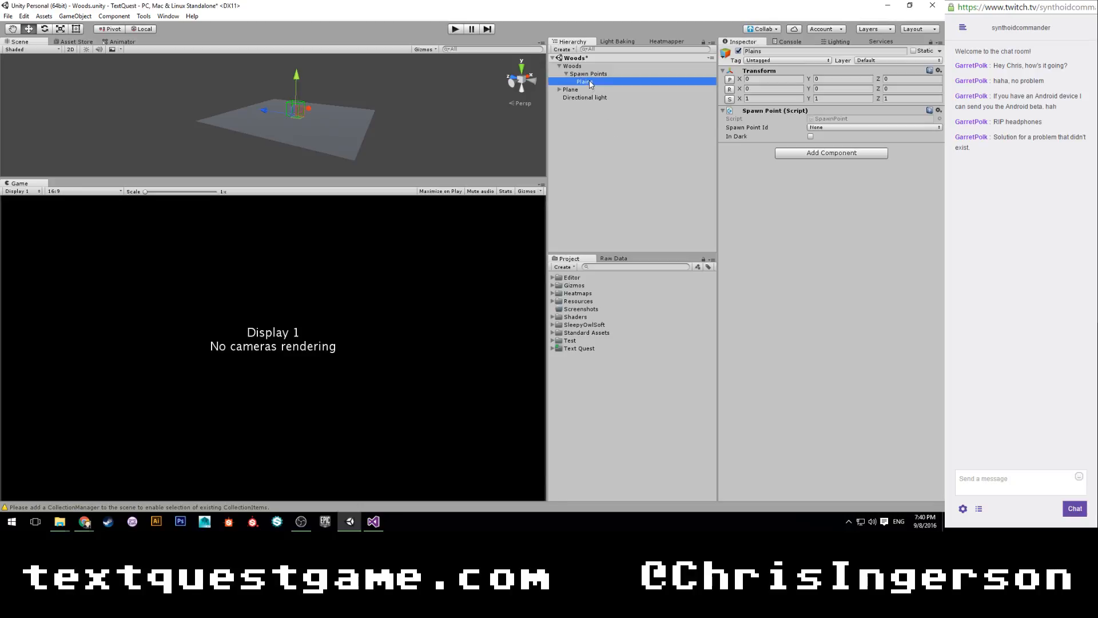
scroll(400, 156, "up", 5)
left_click_drag(400, 157, 384, 117, "alt")
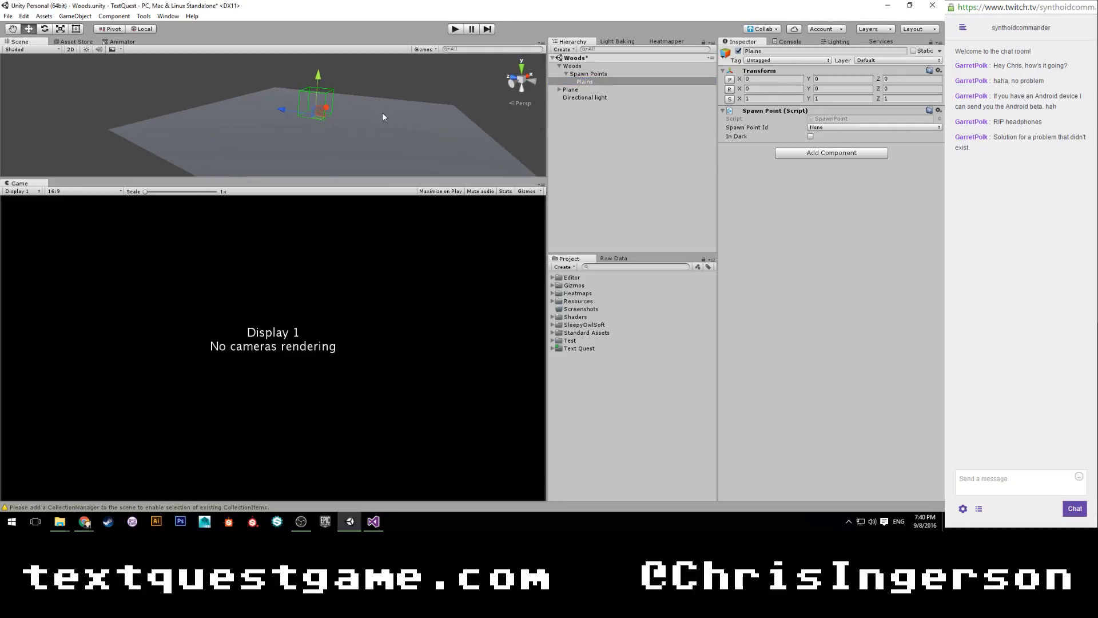
left_click(589, 150)
key("ctrl+s")
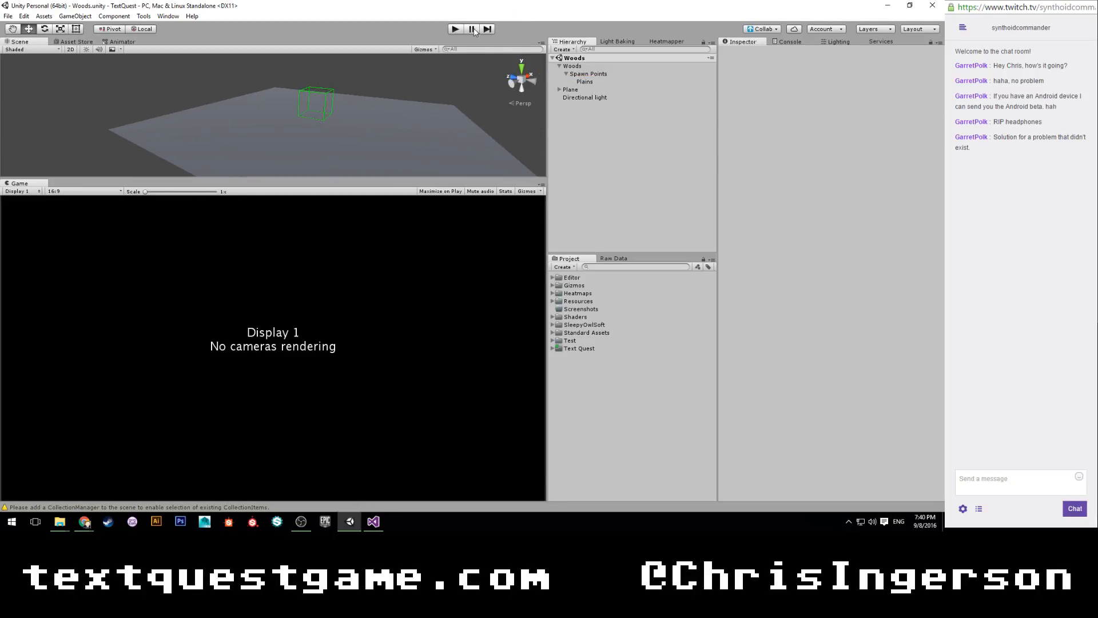
Step: Test-run the Woods scene with the Plains spawn point, stop the run and select the plane
left_click(456, 28)
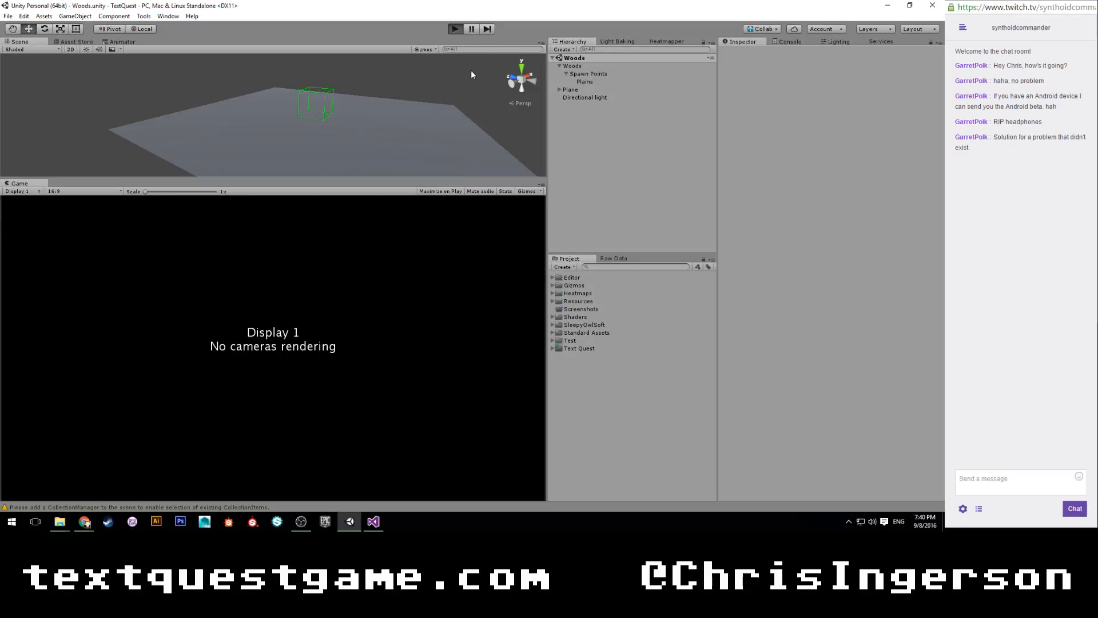
left_click(456, 28)
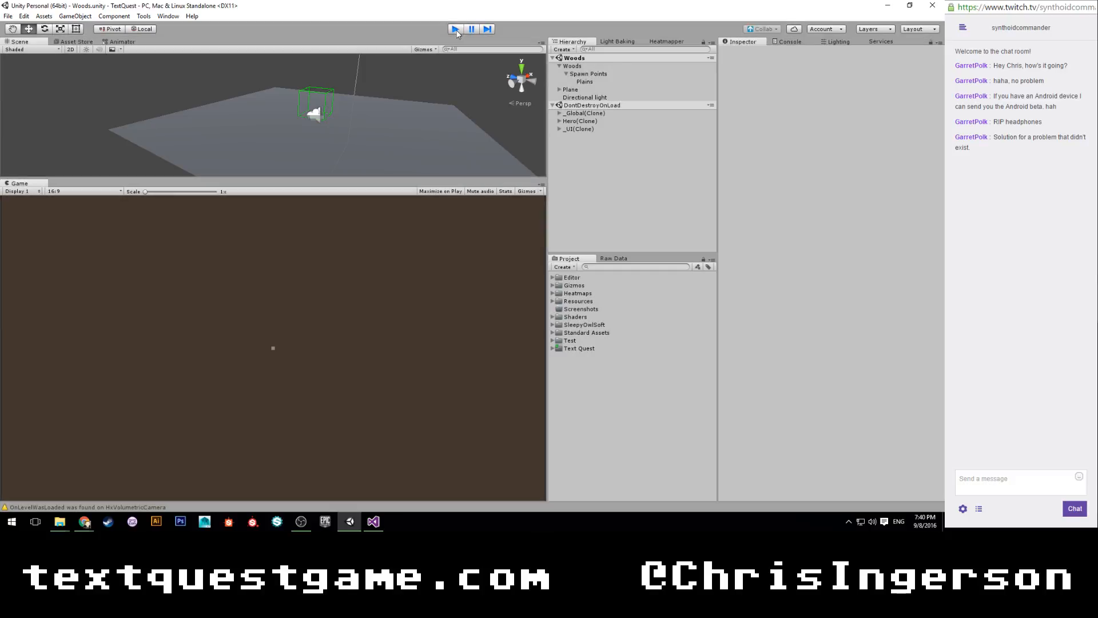
left_click(456, 29)
left_click(587, 89)
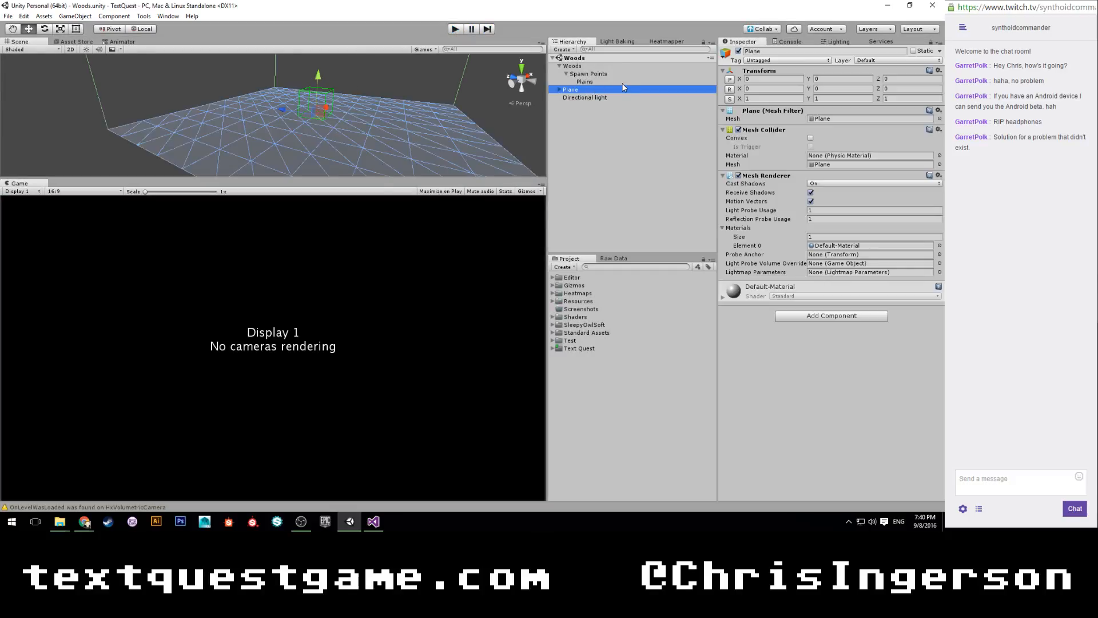